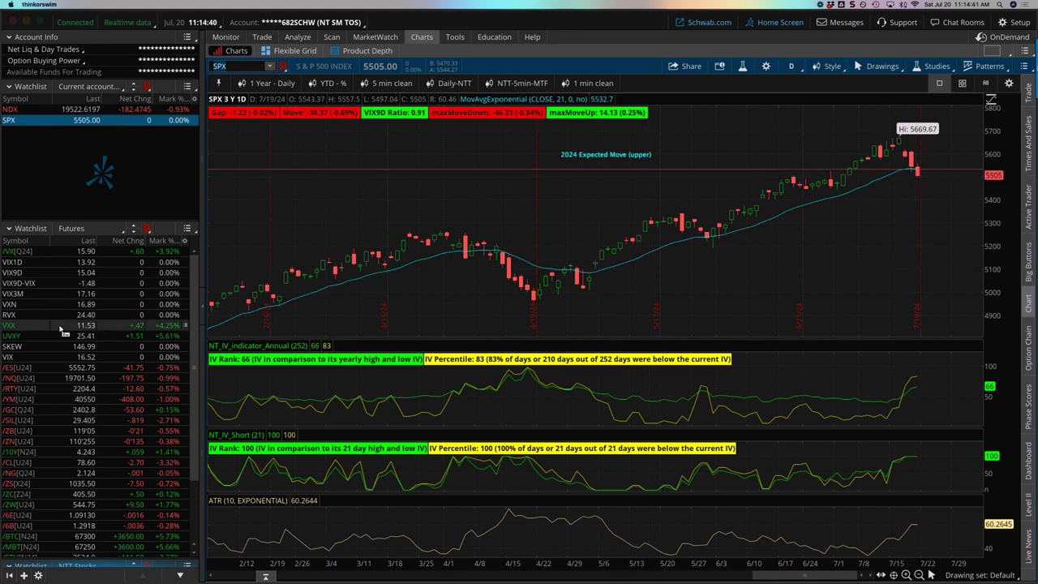
- Chart VIX from the futures watchlist, and load the NDX daily chart to inspect its recent candles
left_click(17, 356)
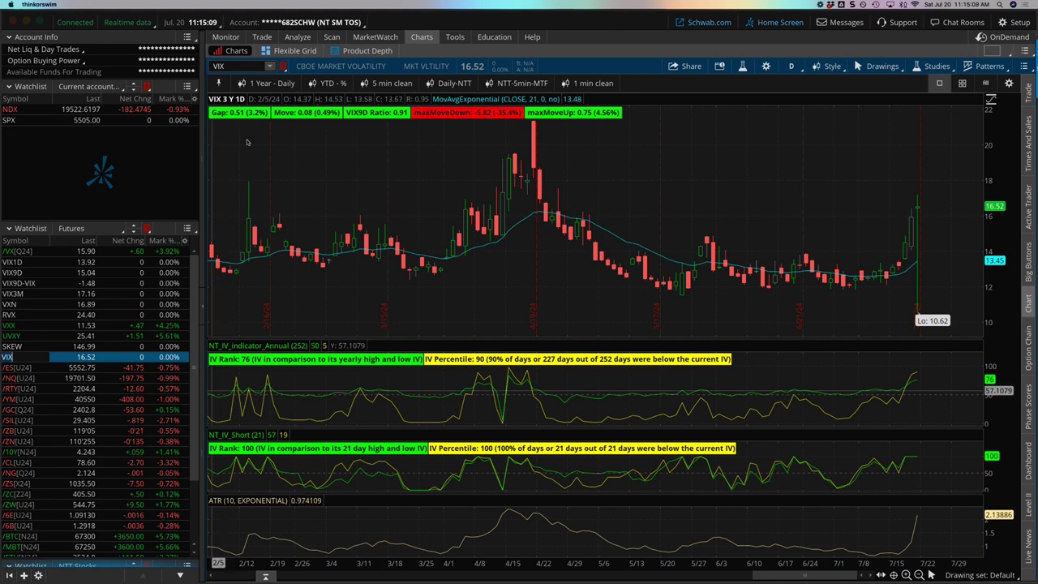
left_click(240, 67)
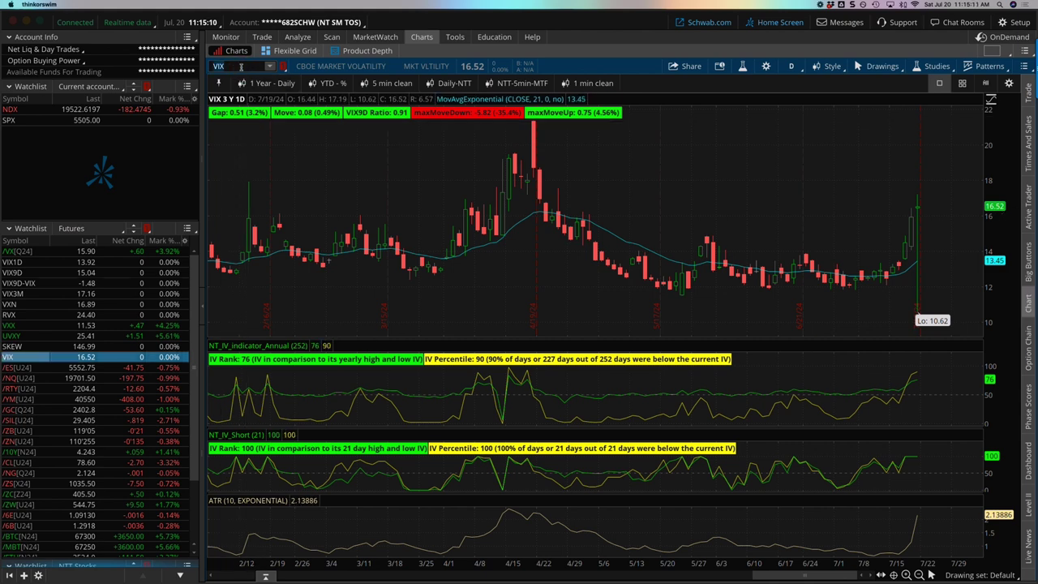
type("NDX")
key("Return")
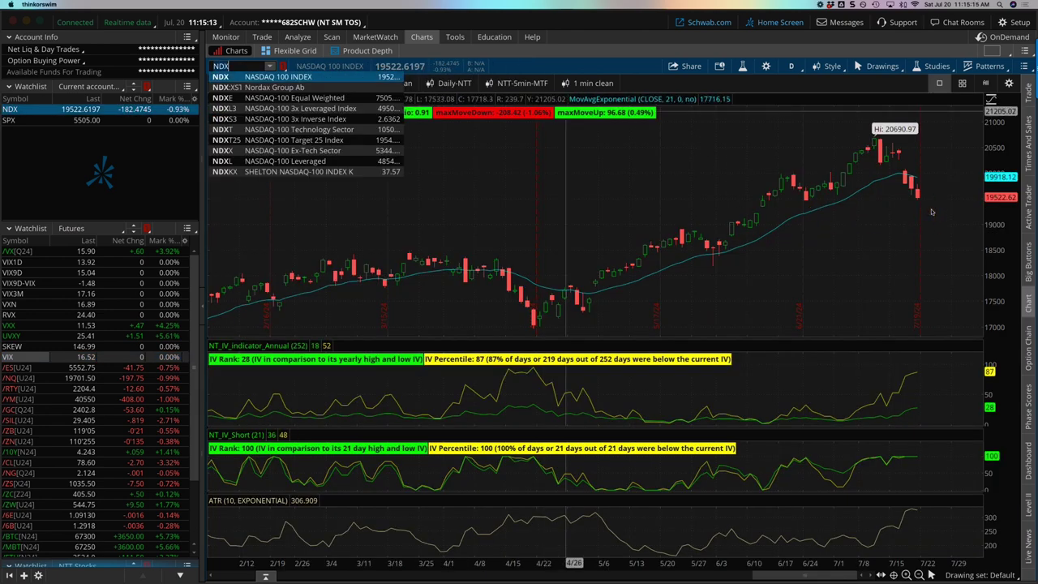
left_click(900, 166)
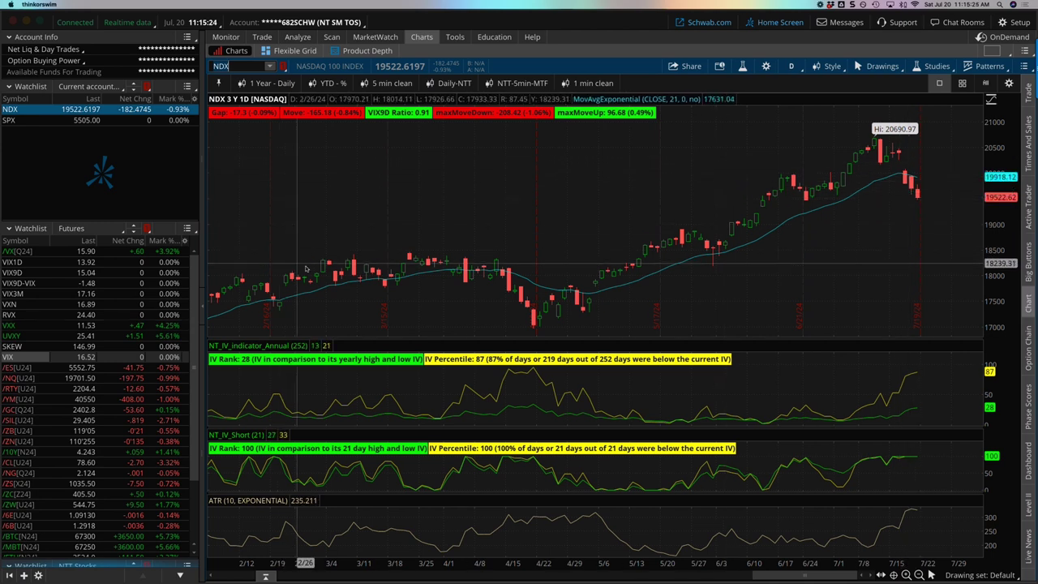
- Apply the year-to-date percentage chart style and compare NDX, SPX and Russell 2000 futures (/RTY) in it
left_click(325, 84)
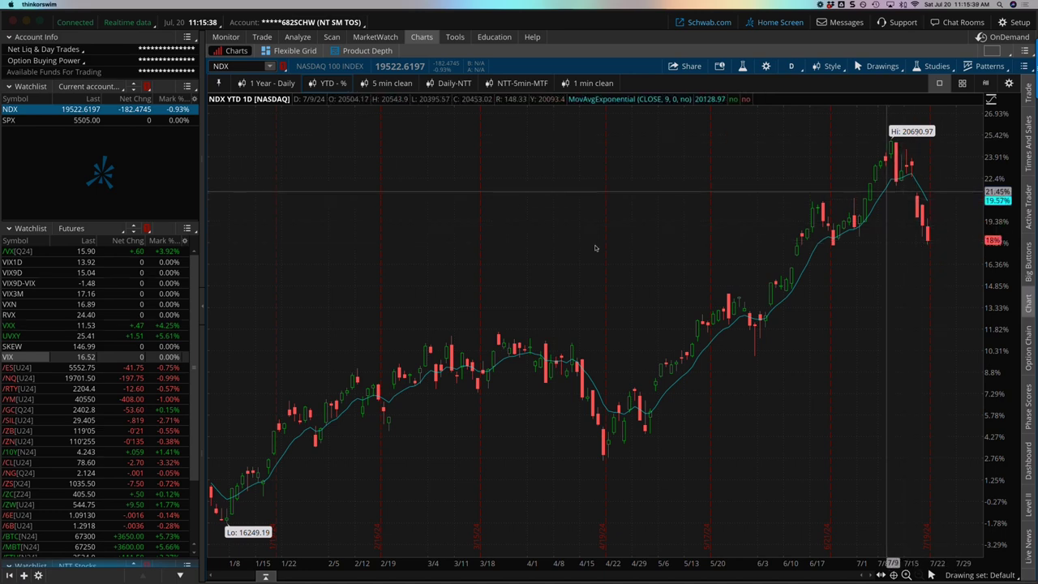
left_click(237, 65)
type("SPX")
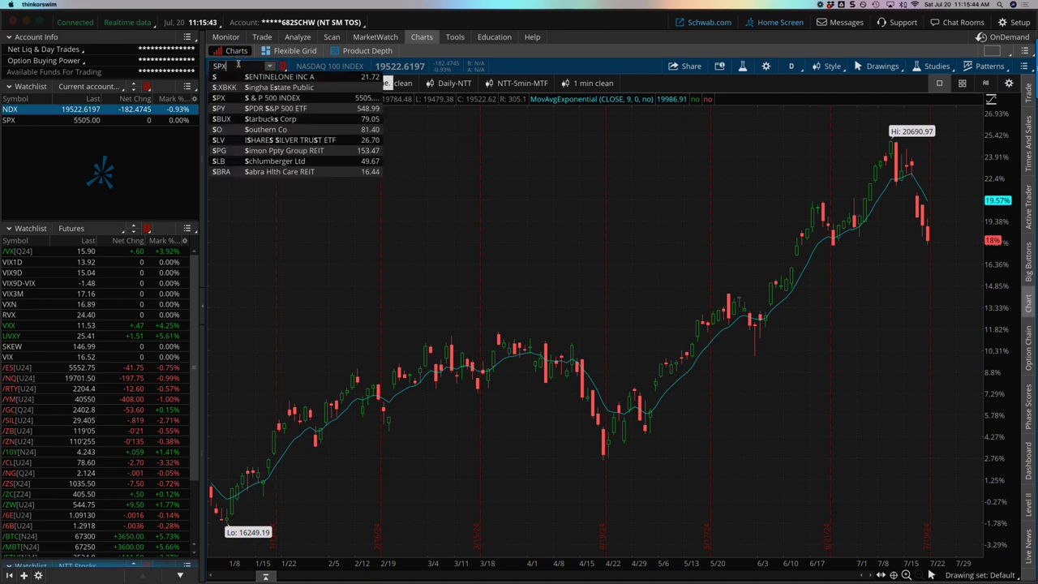
key("Return")
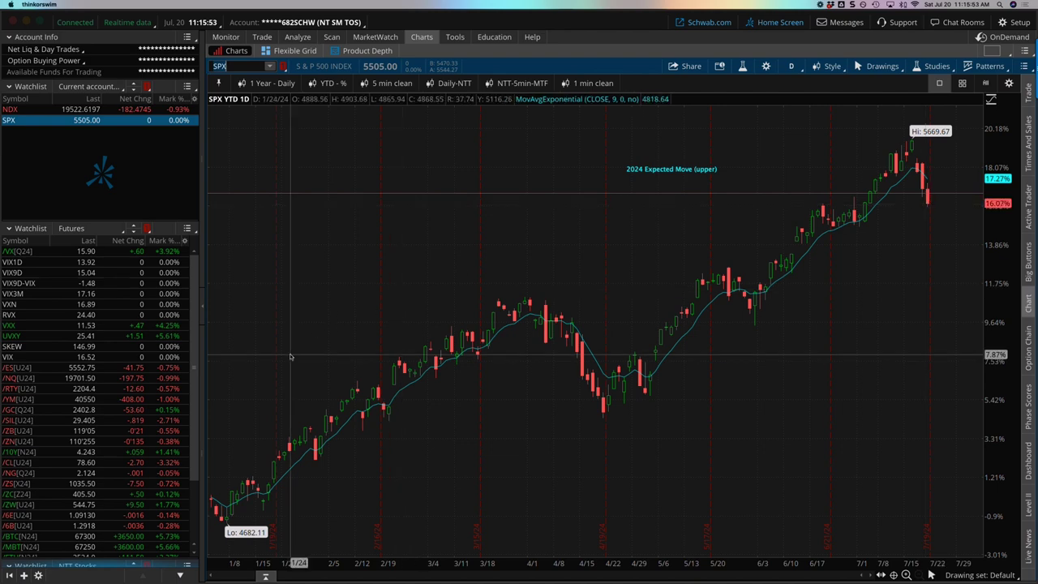
left_click(20, 389)
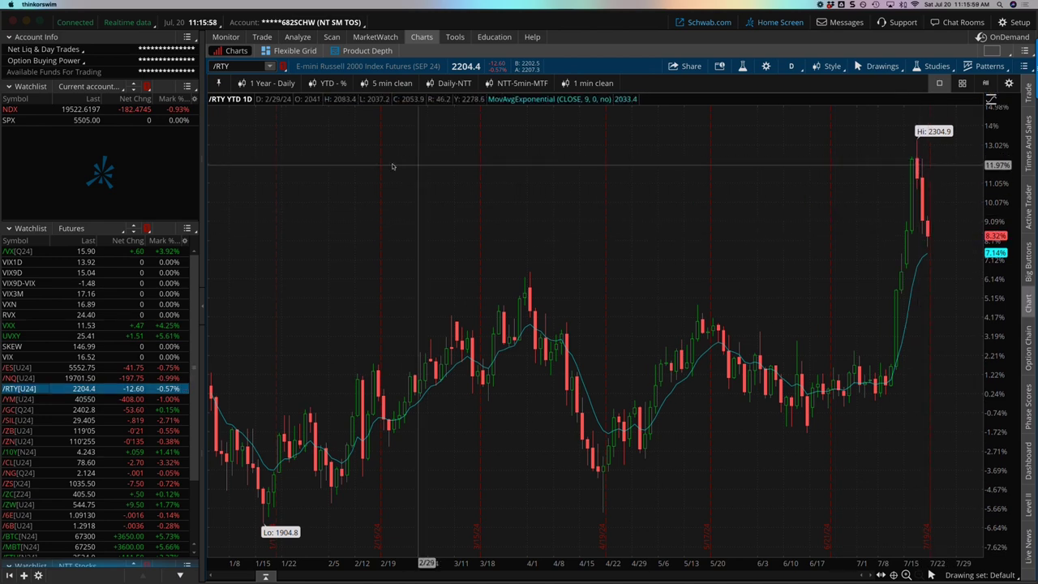
- Apply the 1 Year - Daily style to /RTY and examine its multi-year price history and latest candles
left_click(285, 84)
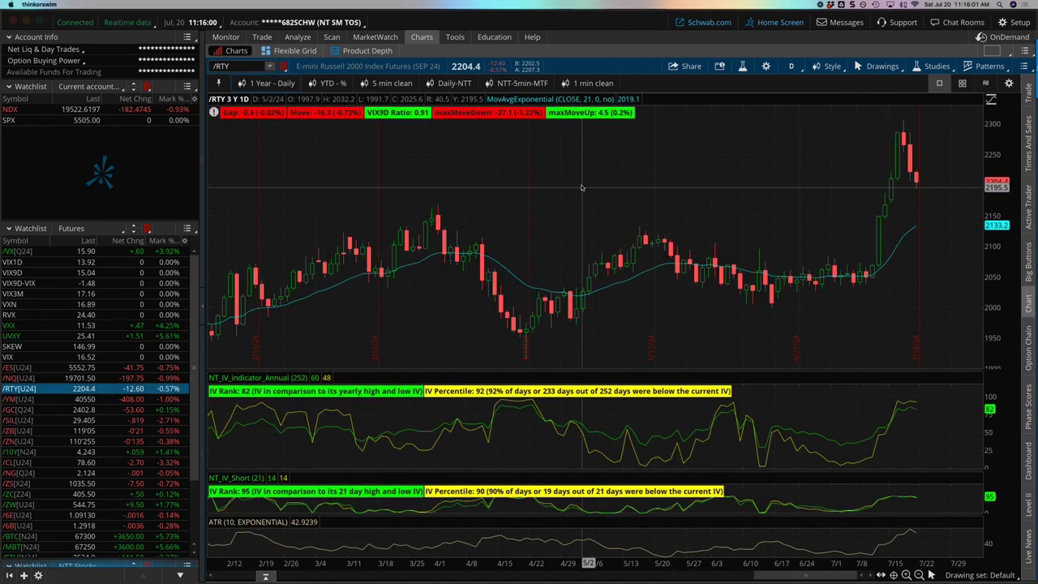
left_click(580, 187)
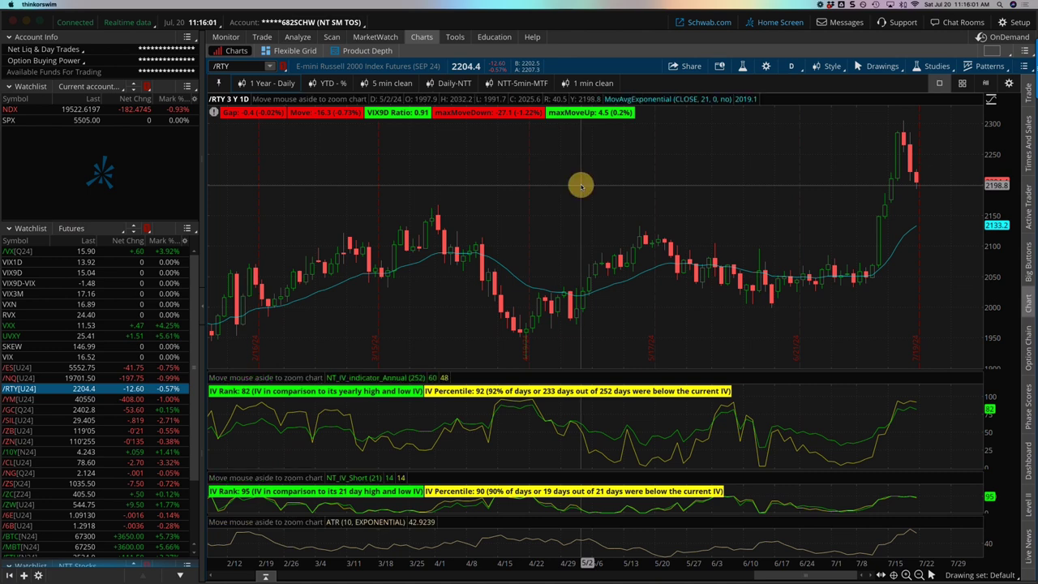
left_click(686, 187)
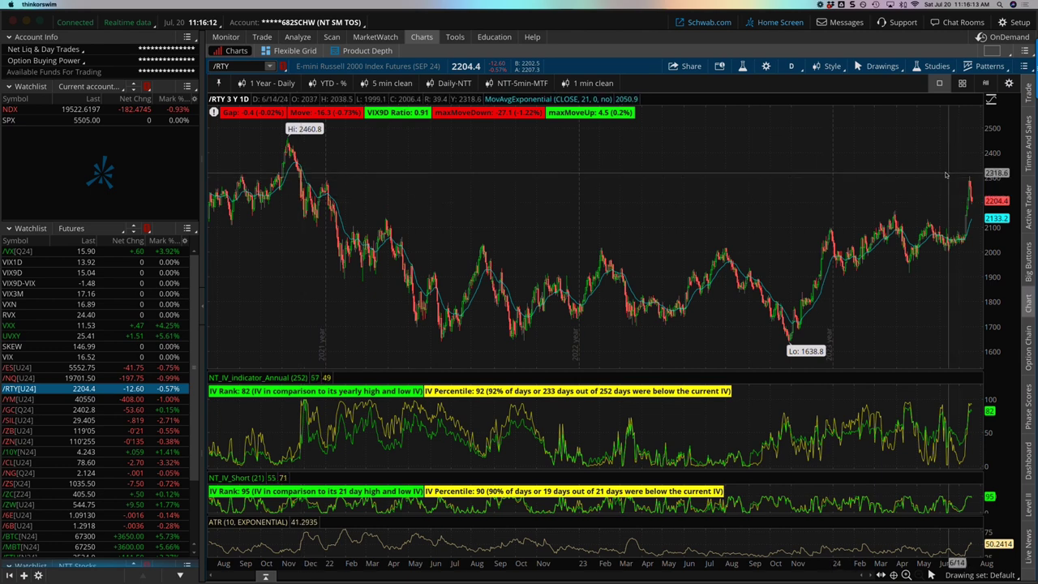
left_click_drag(1006, 179, 899, 216)
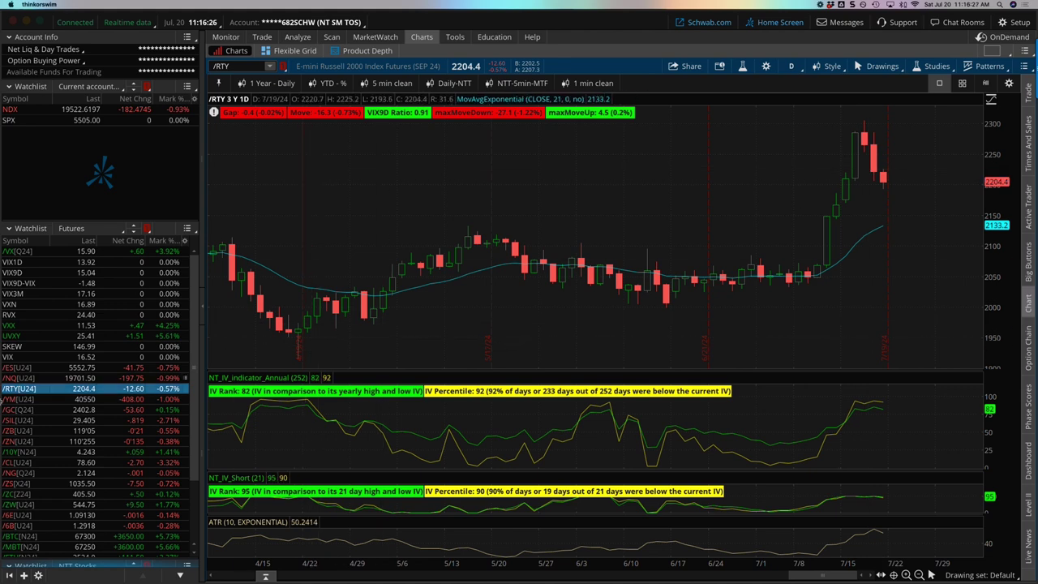
- Review the daily charts of Dow (/YM), gold (/GC) and silver (/SIL) futures from the watchlist
left_click(13, 399)
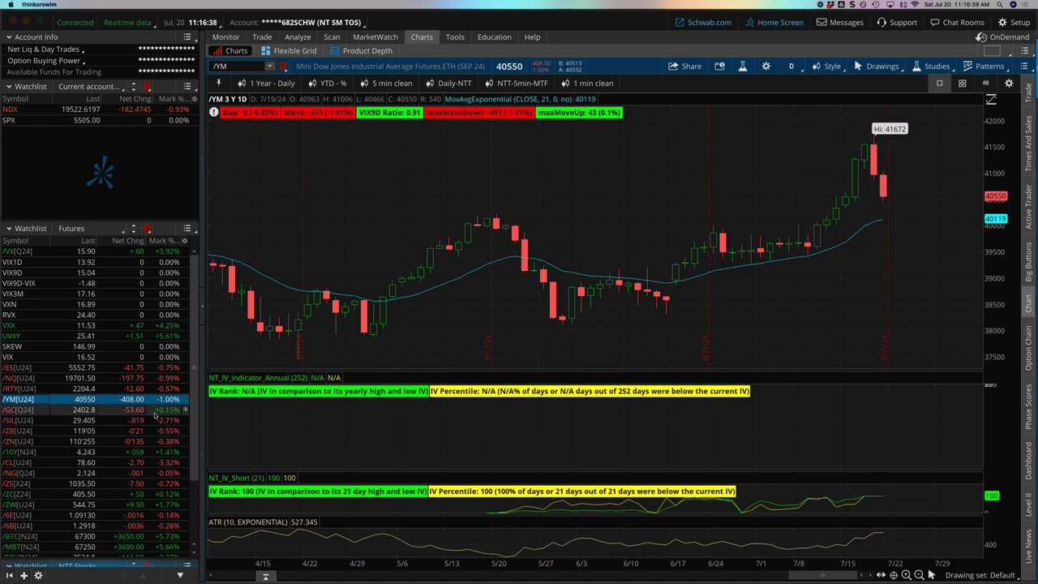
left_click(34, 411)
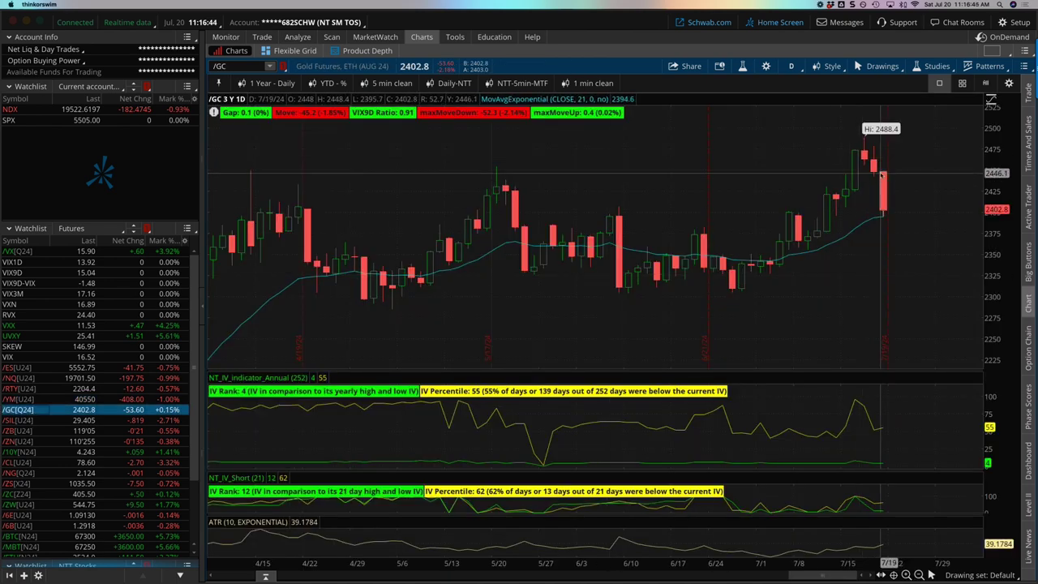
left_click(31, 420)
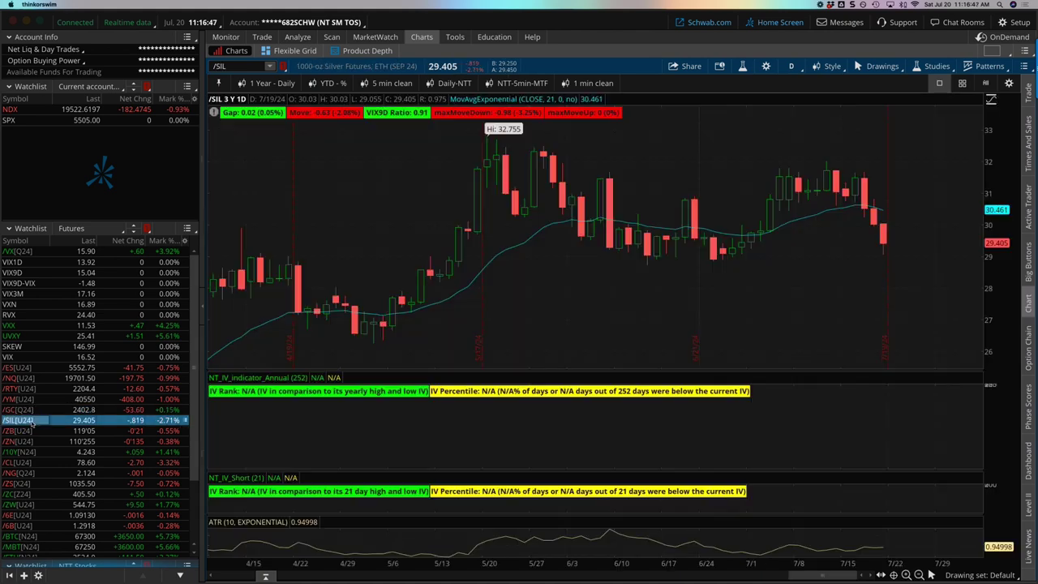
- Review the 30-year bond (/ZB) and 10-year yield (/10Y) futures charts, collapsing the order entry area
left_click(28, 431)
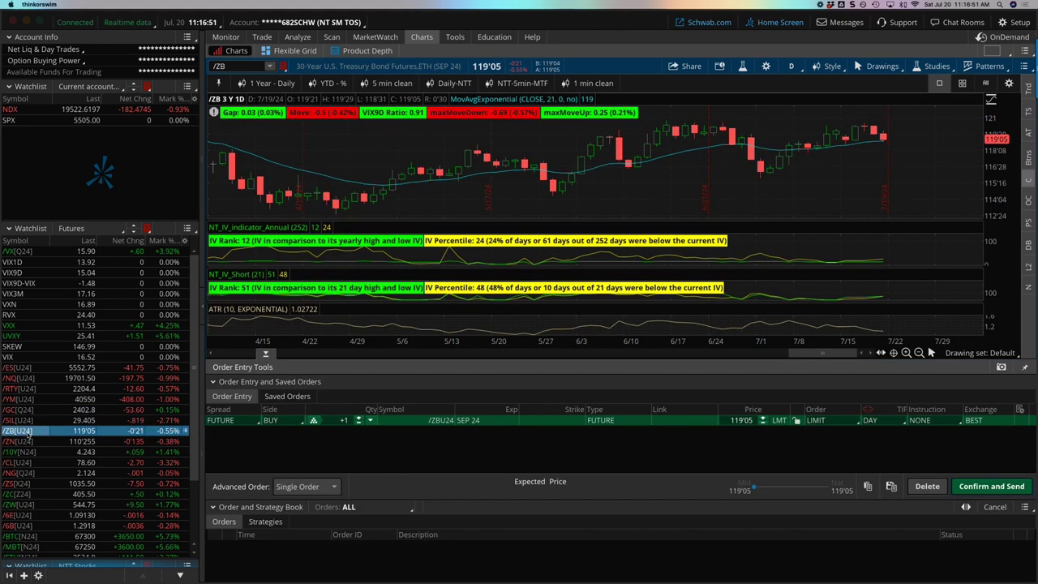
left_click(265, 353)
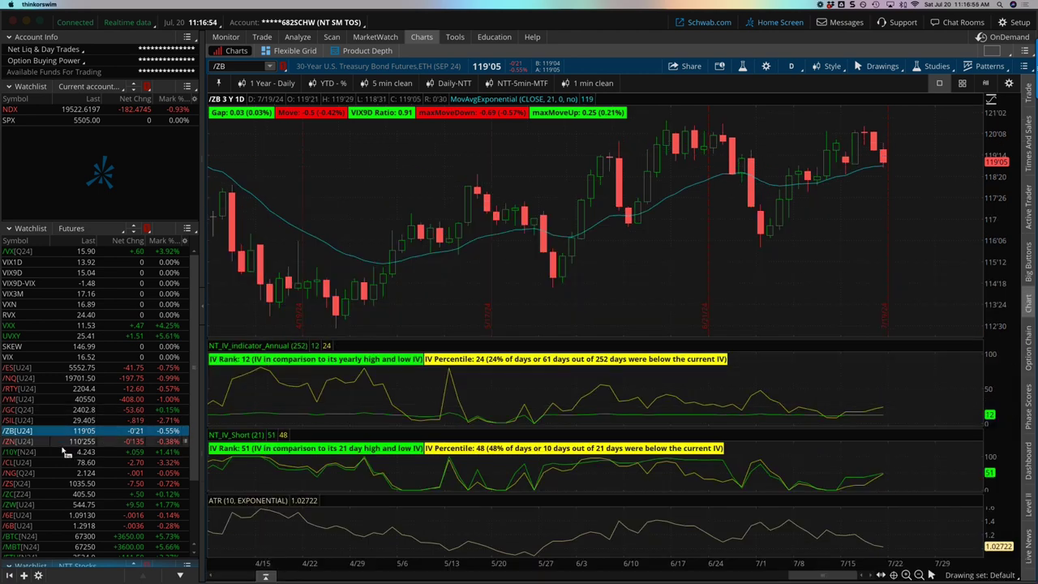
left_click(32, 452)
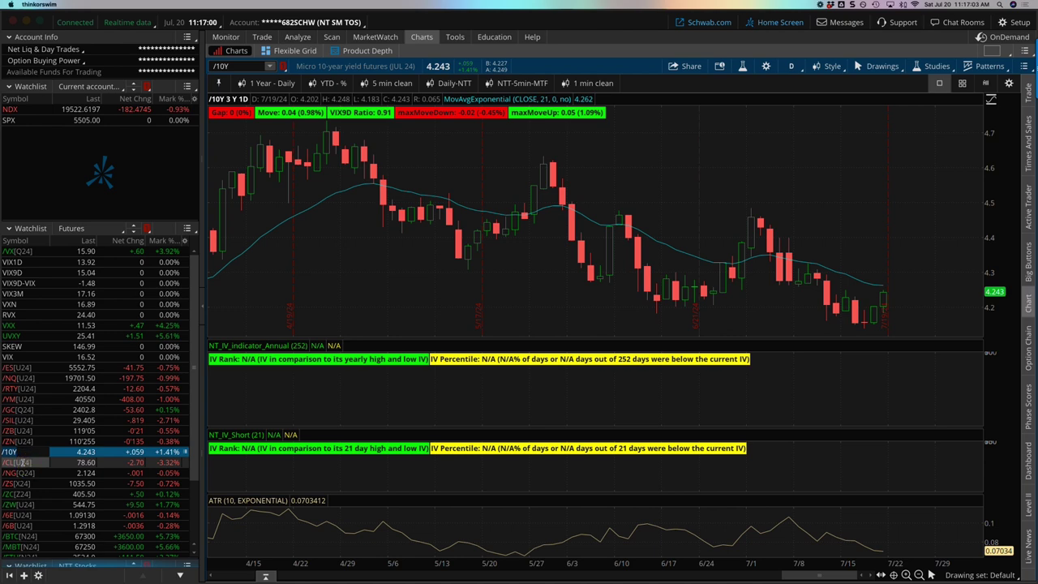
- Review the energy and grain futures charts /CL, /NG, /ZS, /ZC and /ZW, collapsing the order entry area
left_click(17, 461)
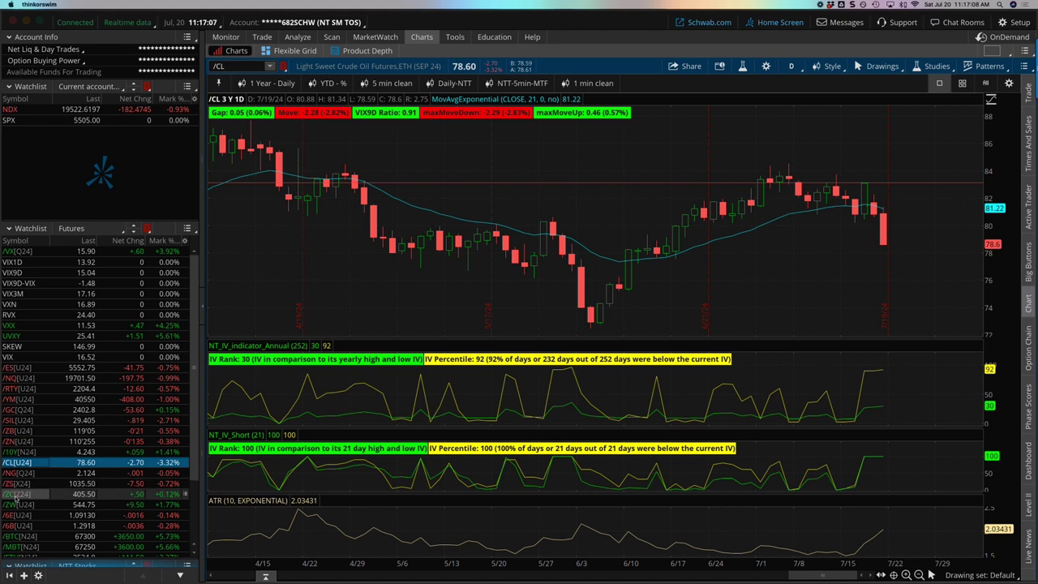
left_click(18, 473)
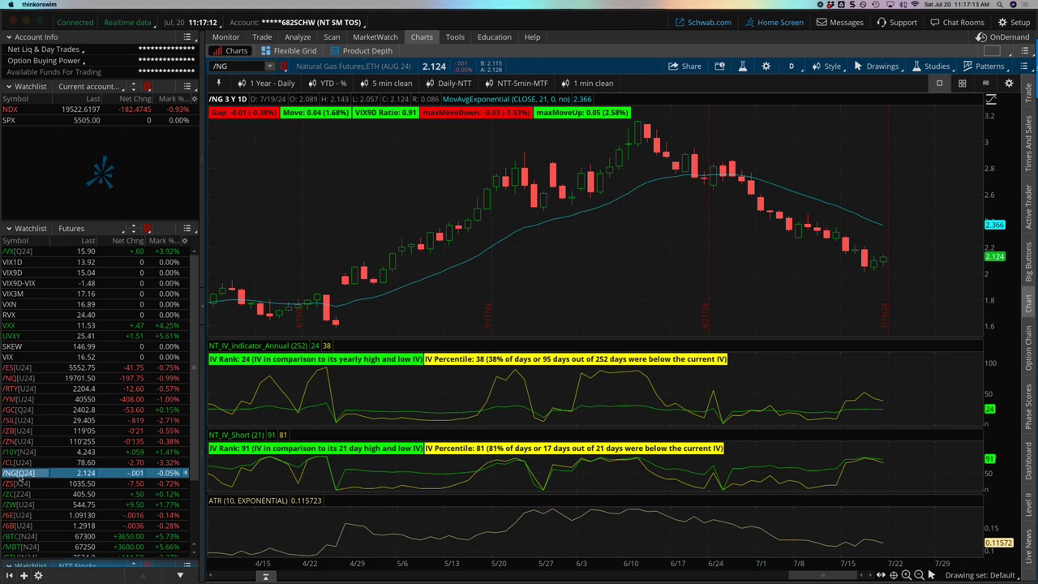
left_click(18, 482)
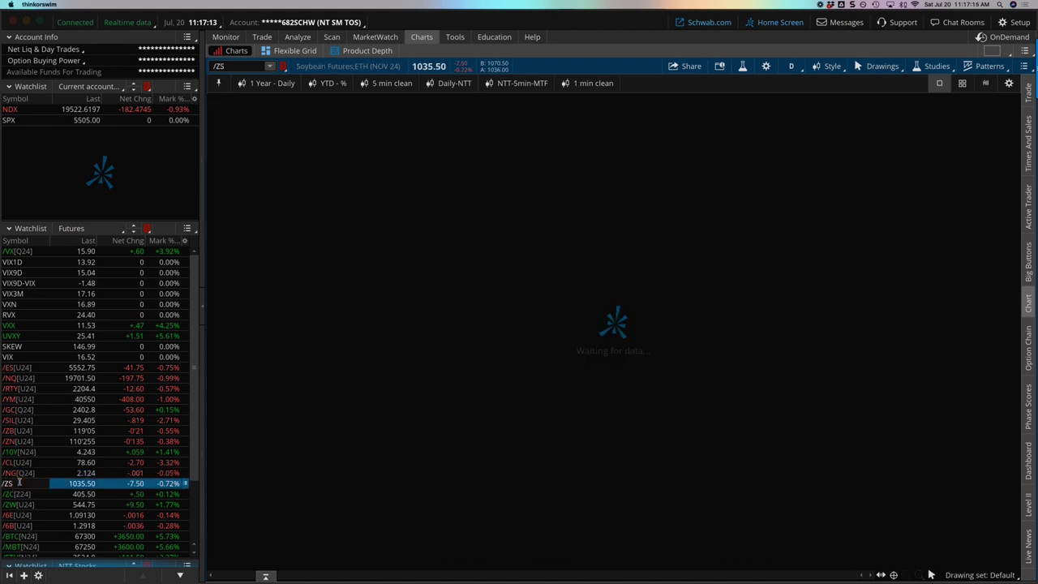
left_click(18, 494)
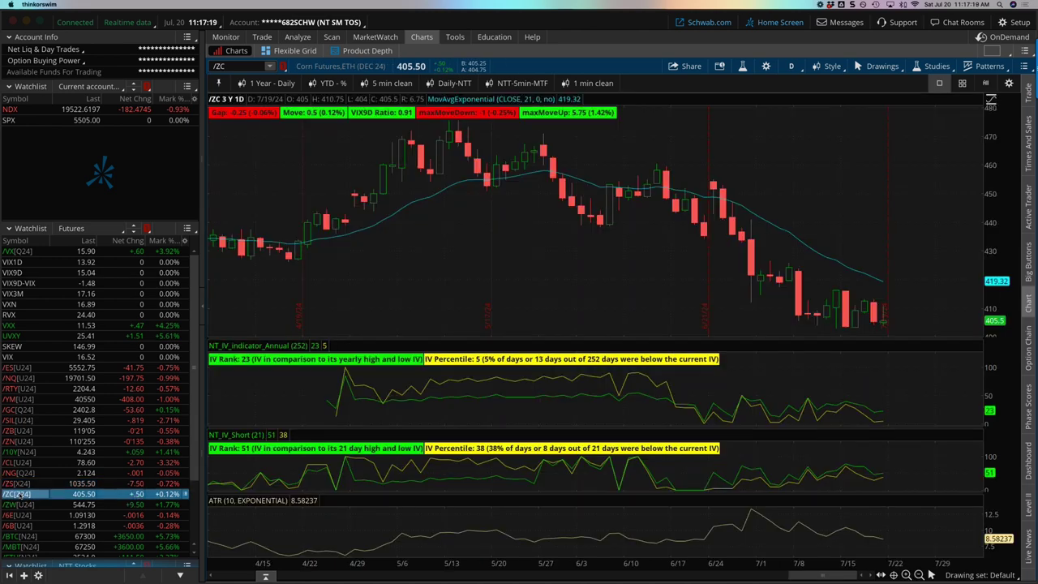
left_click(18, 504)
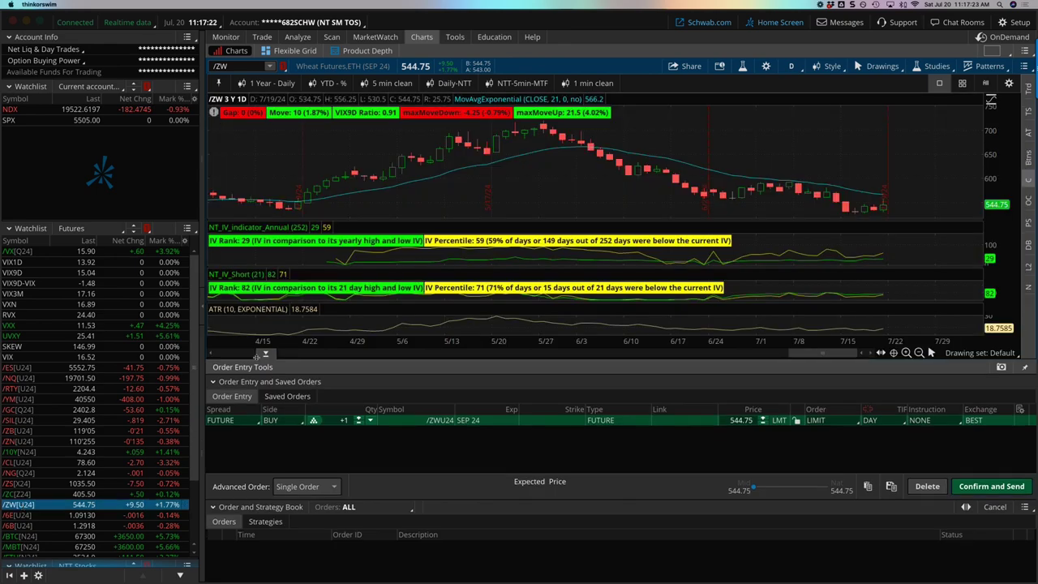
left_click(263, 354)
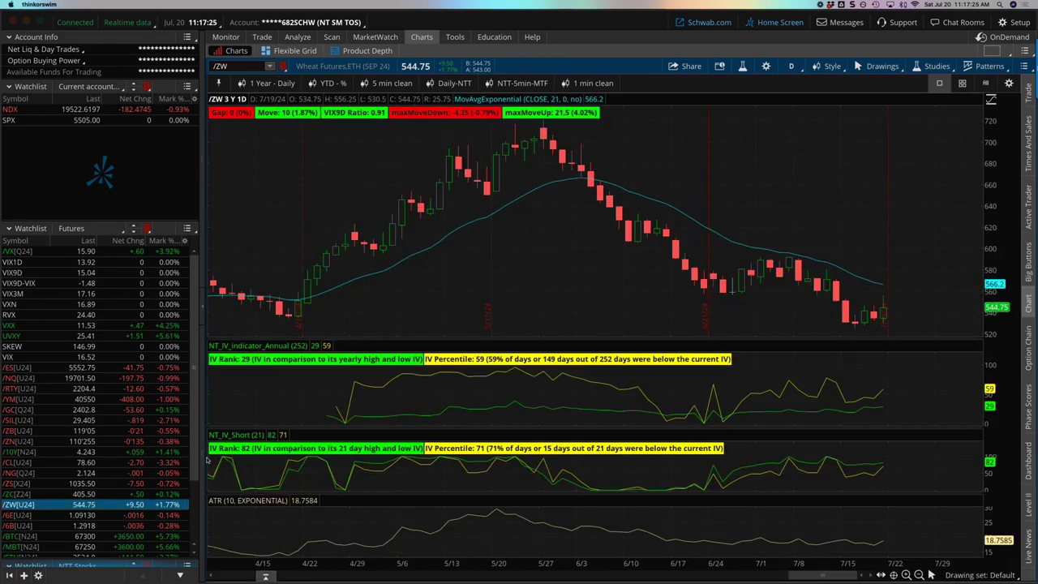
- Review the /6E, /6B and /BTC futures charts, examining Bitcoin's multi-year history and its recent candles
left_click(22, 516)
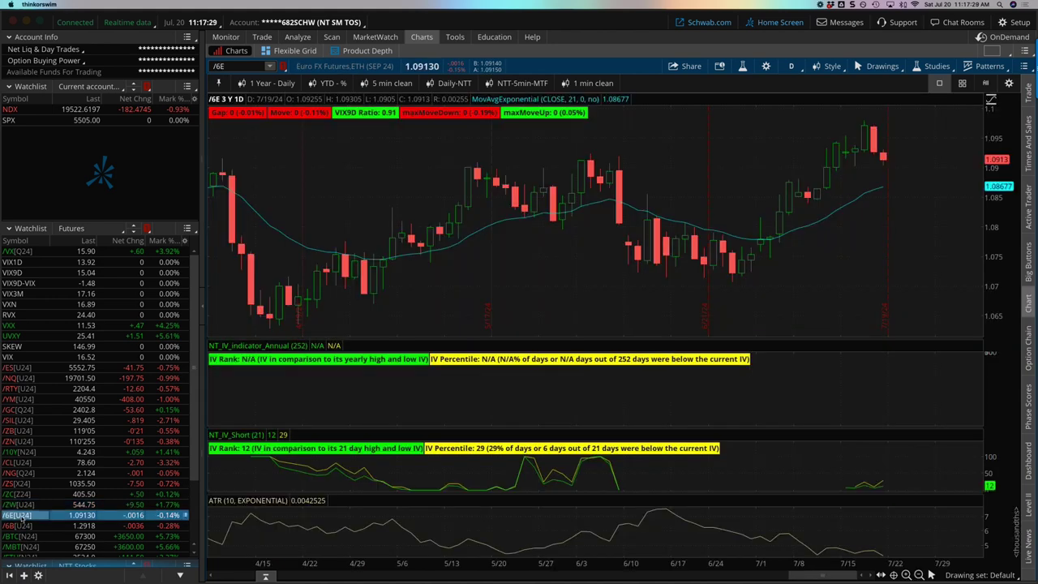
left_click(21, 526)
left_click(20, 536)
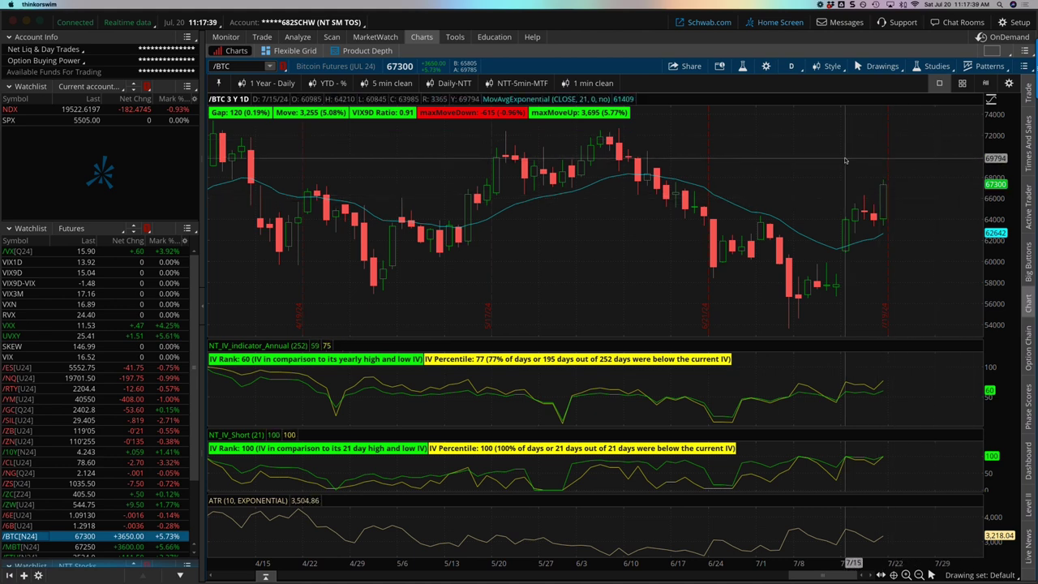
scroll(843, 158, "down", 5)
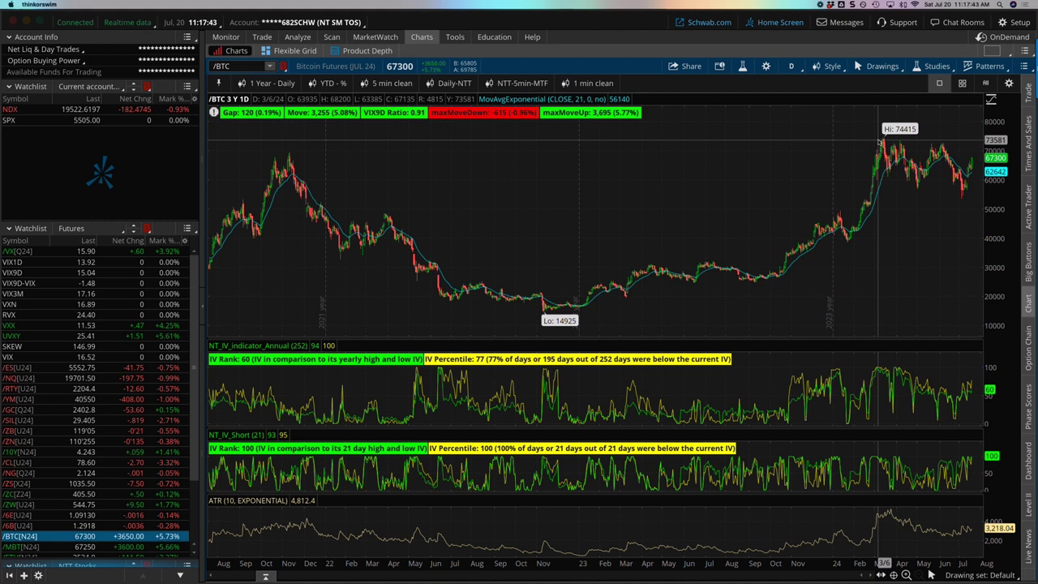
scroll(545, 407, "up", 8)
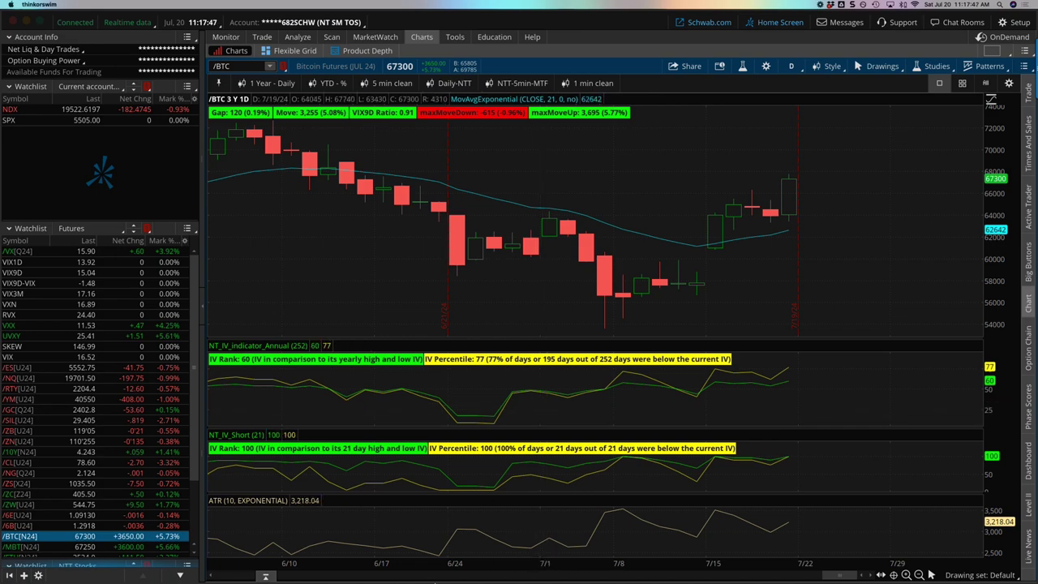
- Switch to the TraderSync trades page and filter by setups 0 DTE - AM IC - 1:1, AM RATIO -MON-WED 9:45AM and AM RATIO 3:2
mouse_move(234, 578)
left_click(115, 570)
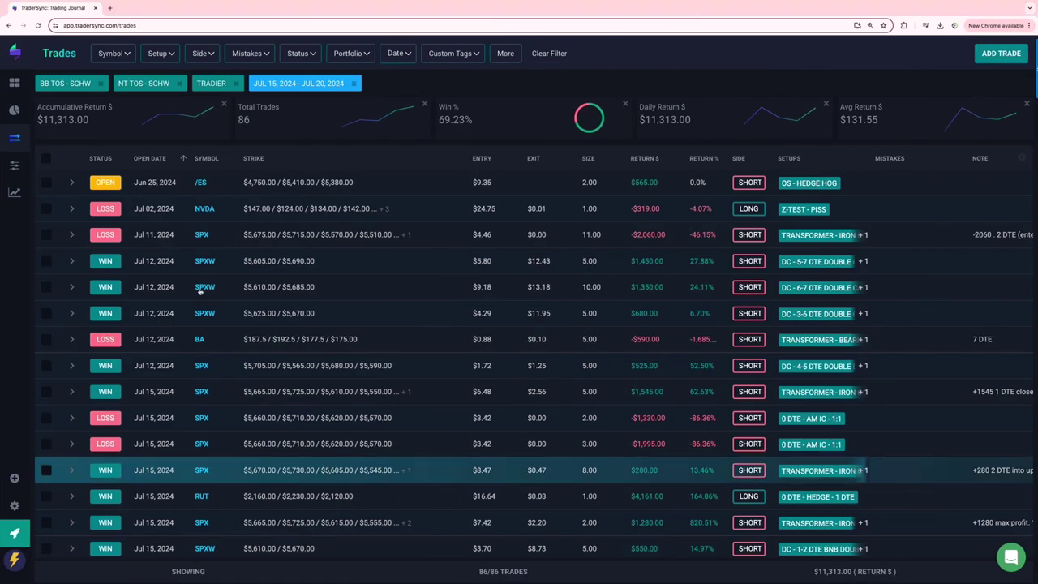
left_click(159, 54)
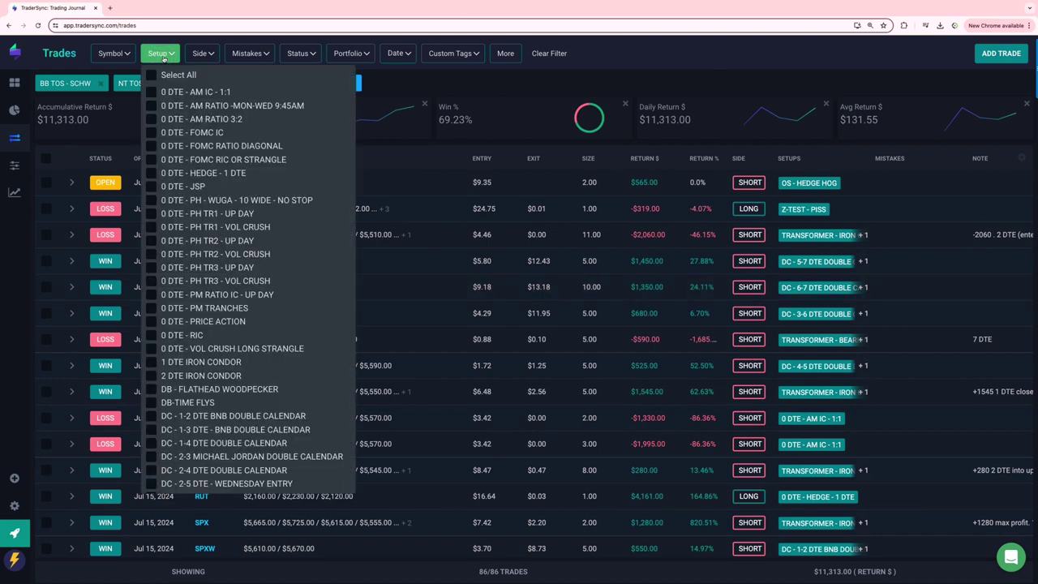
left_click(151, 91)
left_click(151, 105)
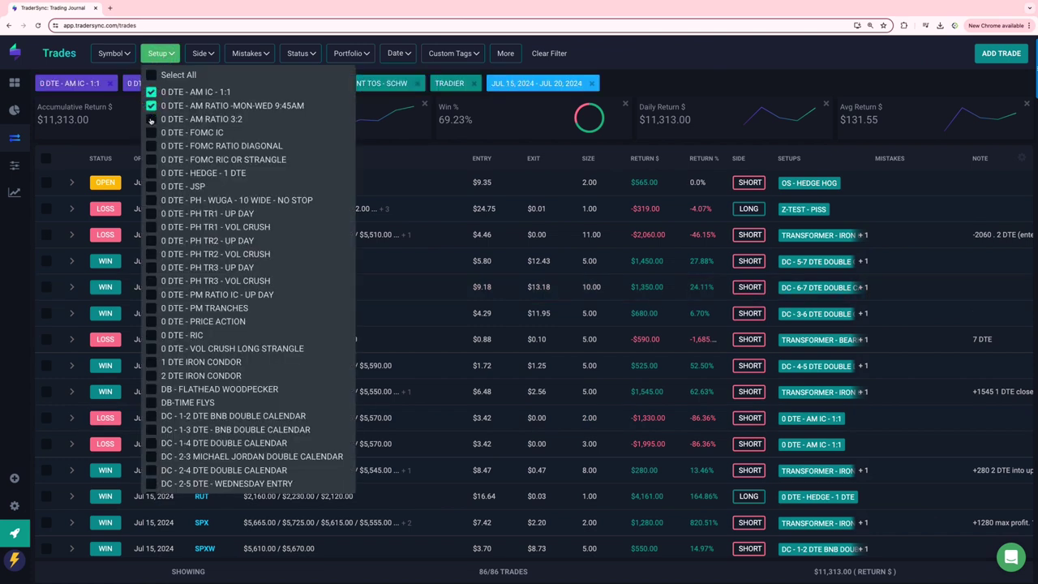
left_click(151, 119)
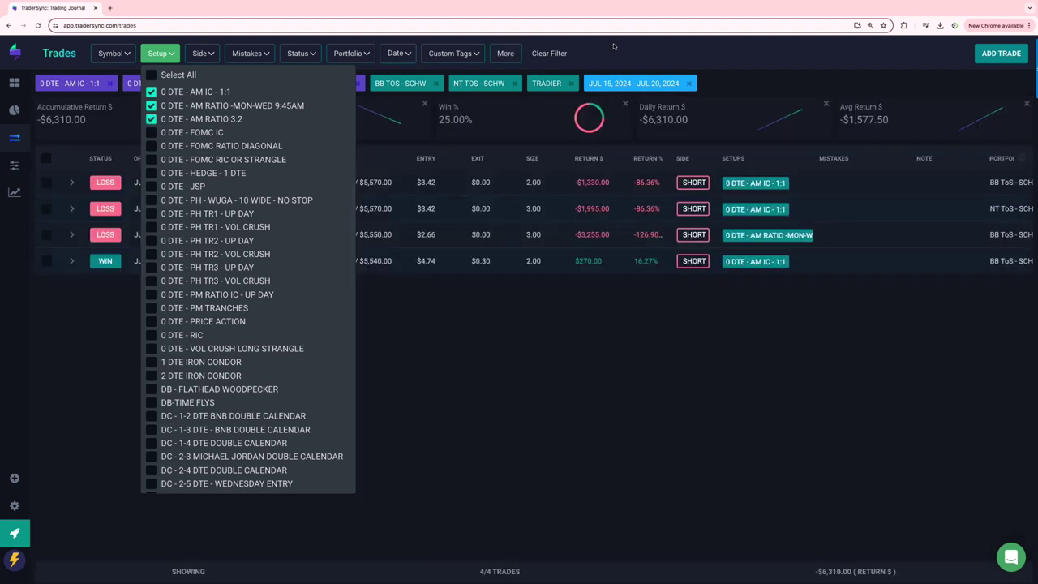
left_click(616, 45)
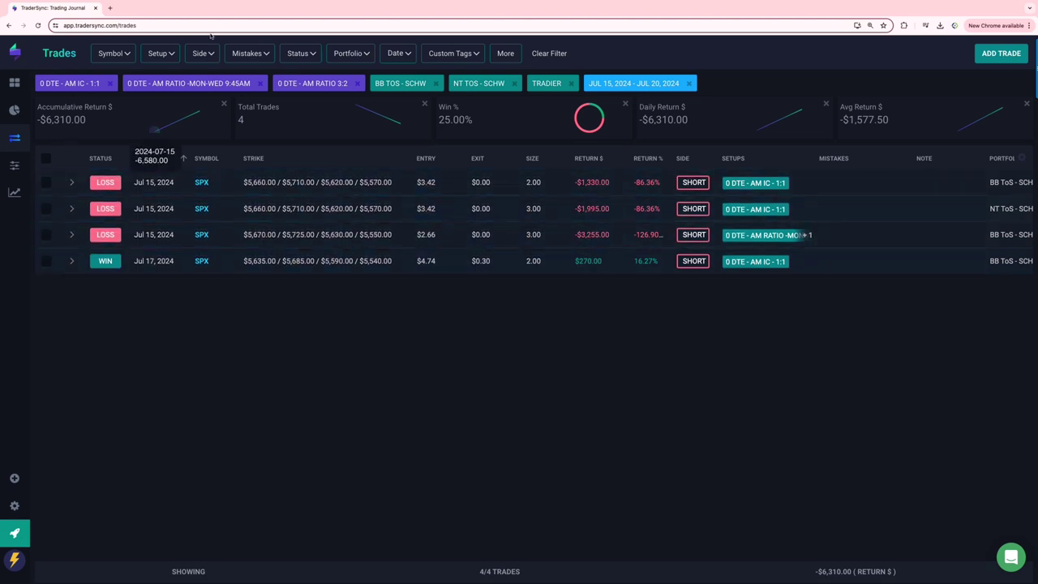
- Show only the trades with setup 0 DTE - HEDGE - 1 DTE, removing the three AM setups from the filter
left_click(159, 53)
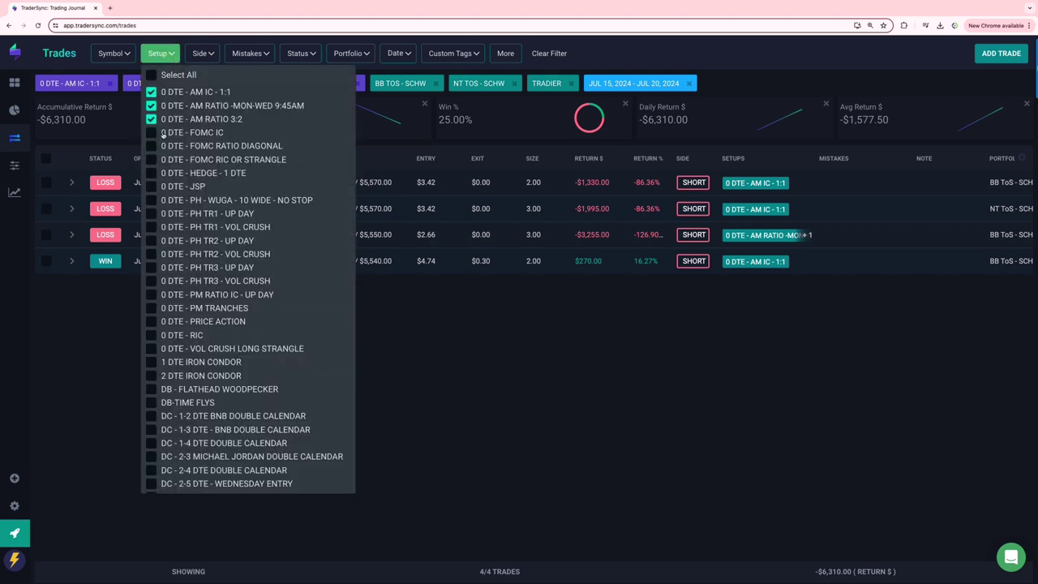
left_click(151, 173)
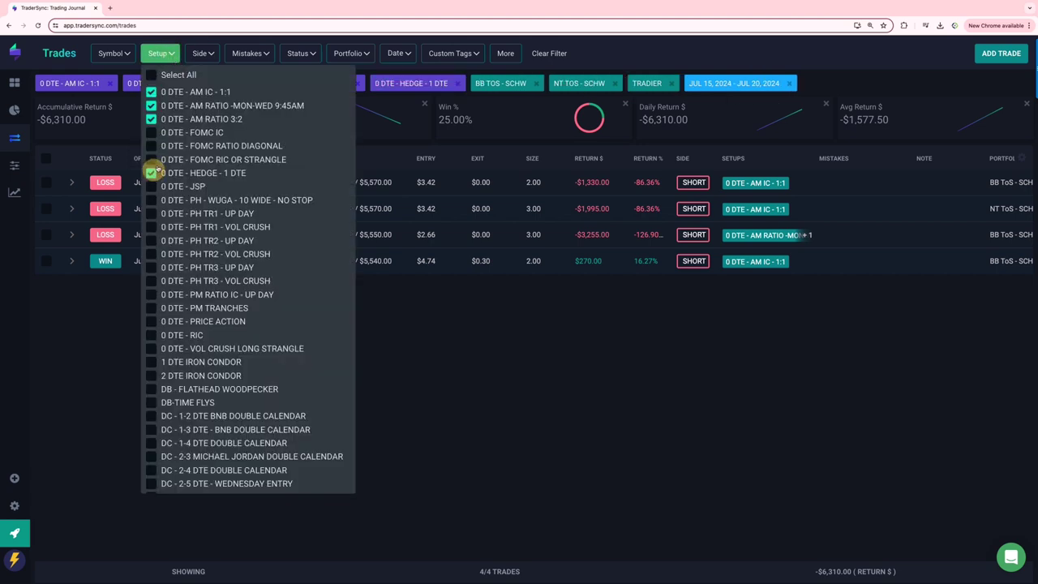
left_click(152, 119)
left_click(152, 105)
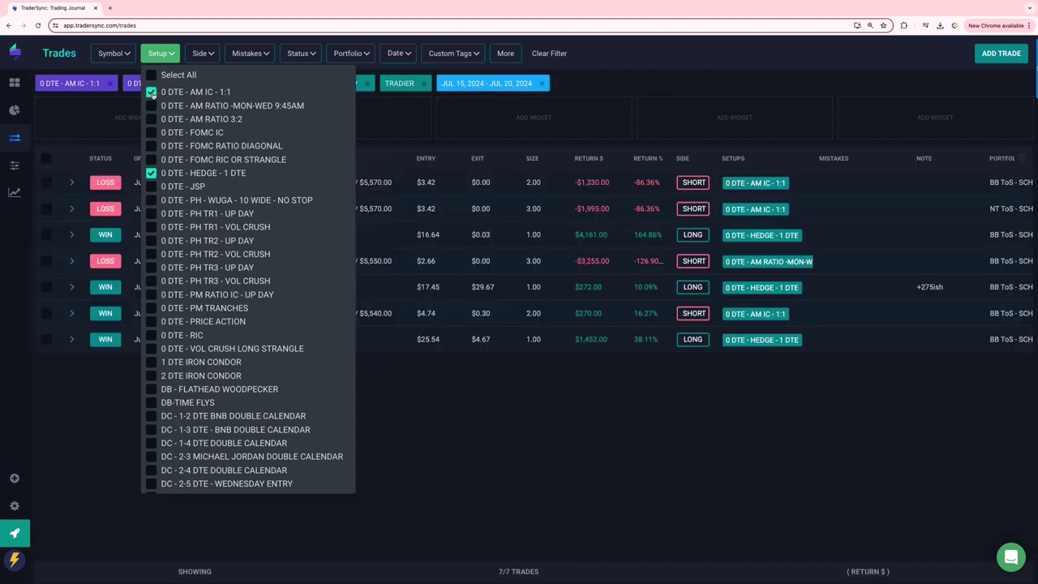
left_click(152, 91)
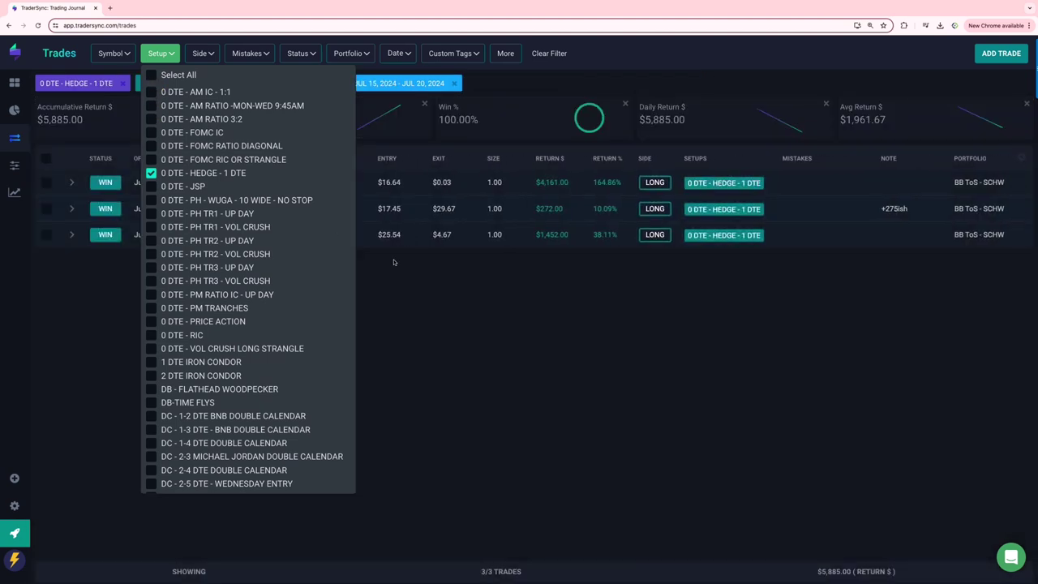
left_click(459, 299)
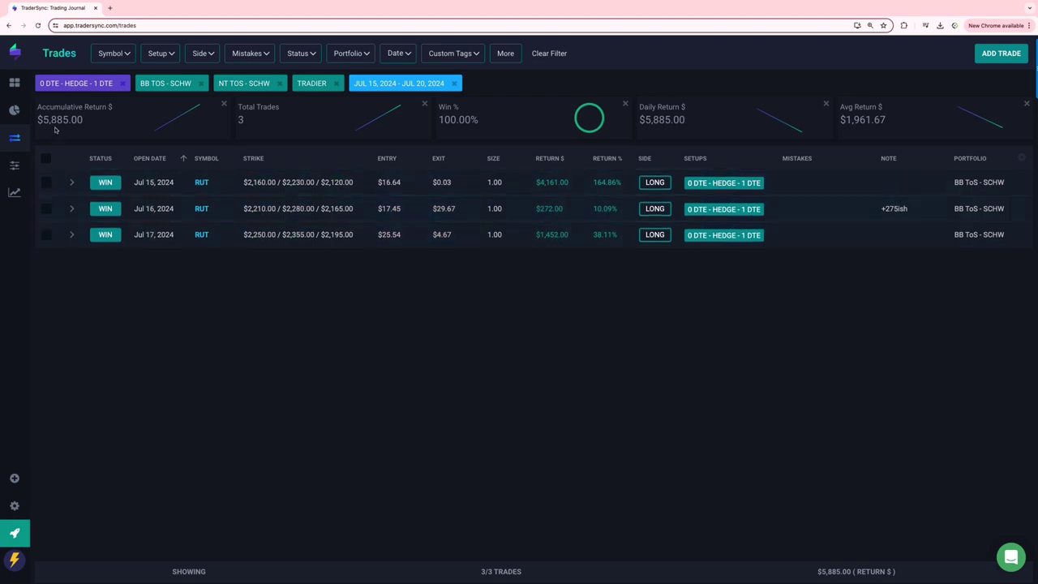
- Replace the hedge filter with 0 DTE - PH - WUGA - 10 WIDE - NO STOP and the UP DAY and VOL CRUSH setups of PH TR1 to TR3
left_click(165, 55)
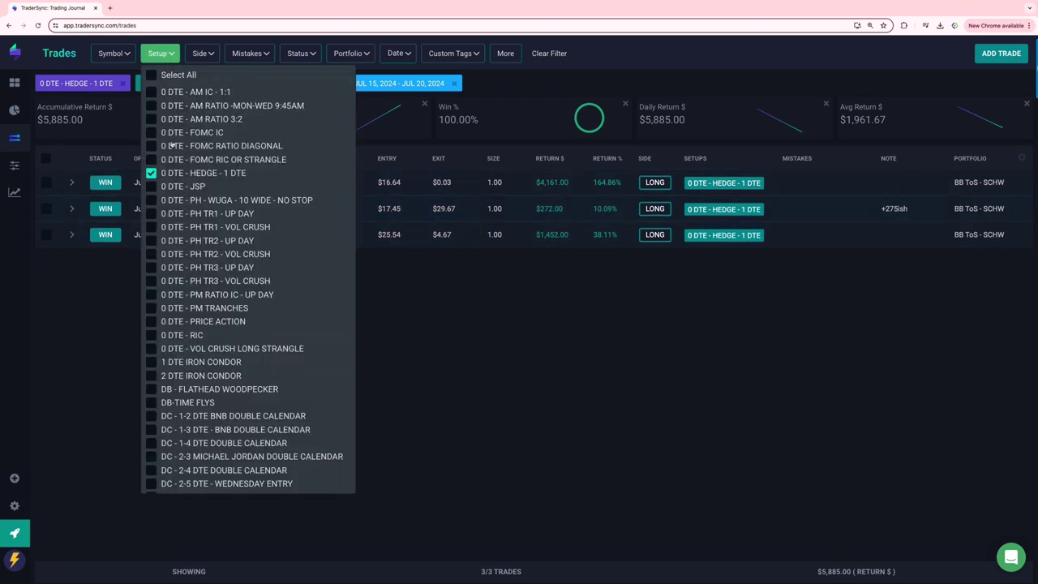
left_click(150, 200)
left_click(151, 173)
left_click(151, 213)
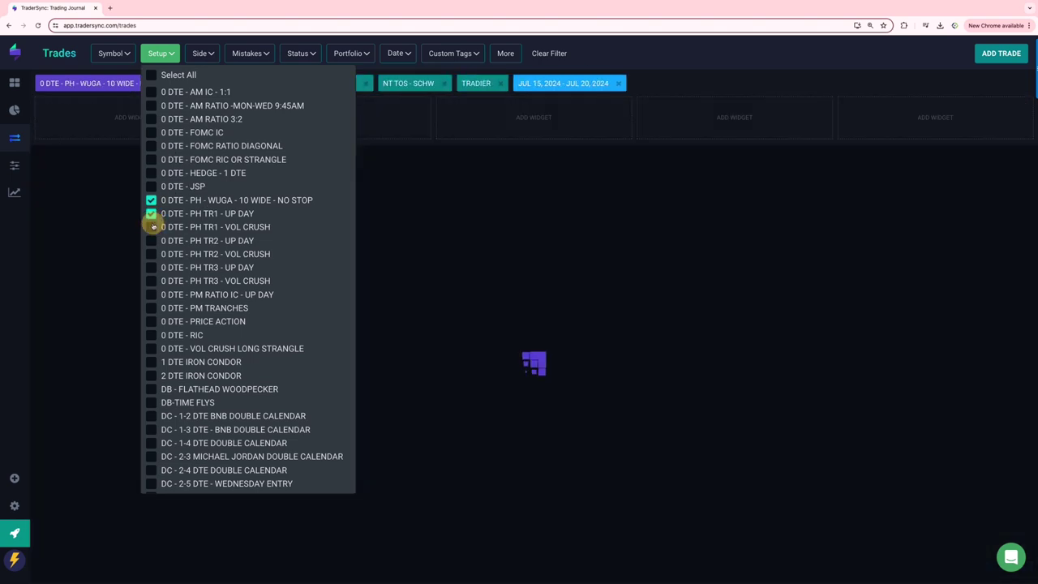
left_click(151, 227)
left_click(151, 240)
left_click(151, 254)
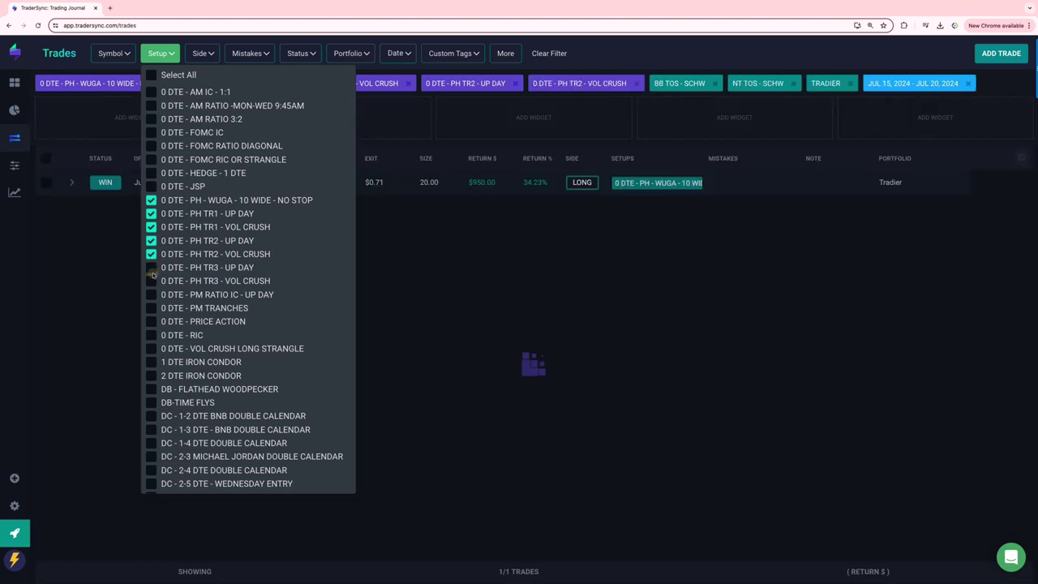
left_click(151, 267)
left_click(151, 281)
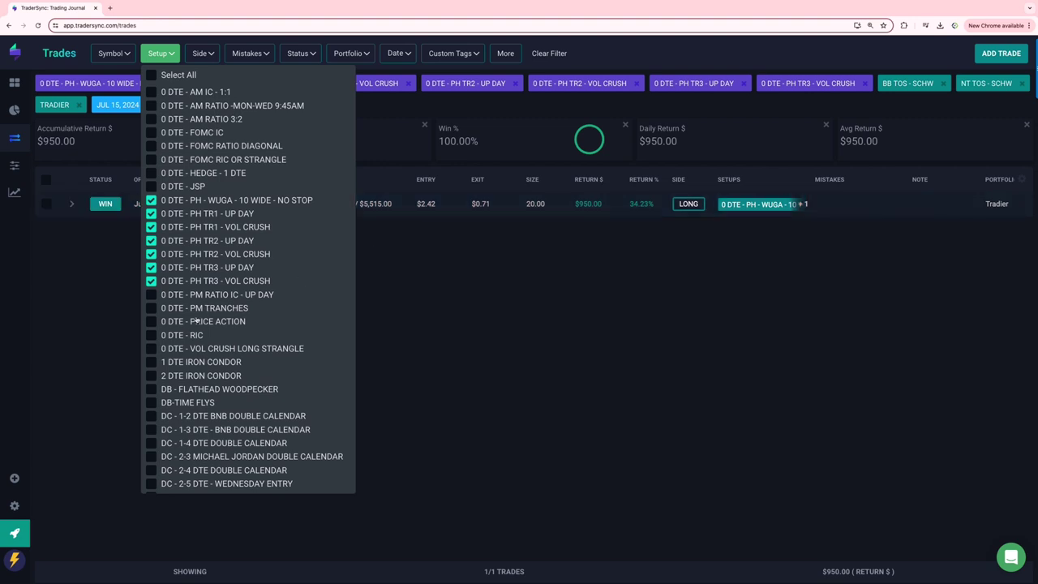
- Filter the trades by 0 DTE - PRICE ACTION alone, removing all the PH setups from the filter
left_click(151, 322)
left_click(151, 281)
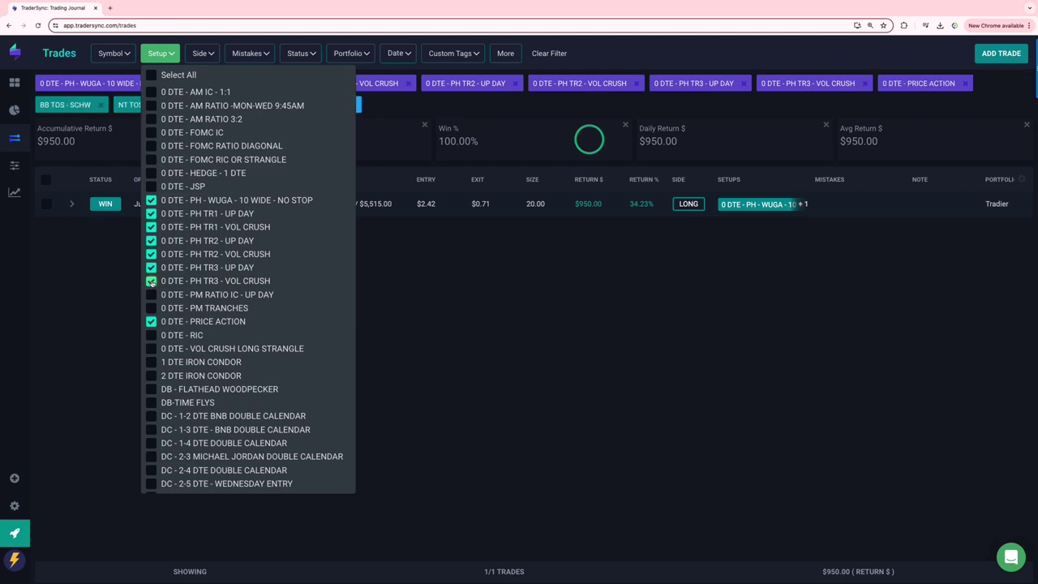
left_click(151, 268)
left_click(152, 254)
left_click(151, 241)
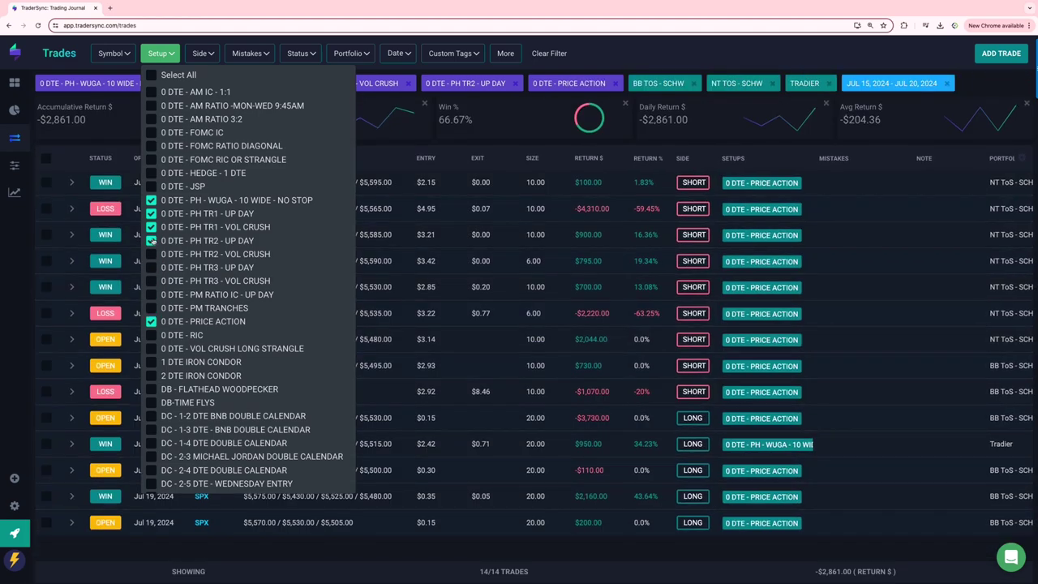
left_click(151, 228)
left_click(151, 213)
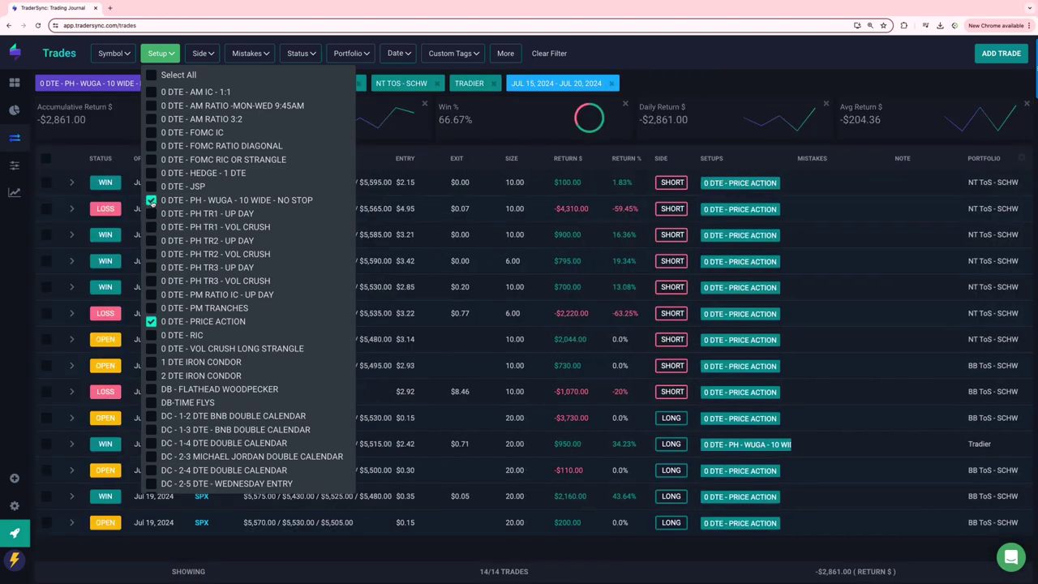
left_click(152, 200)
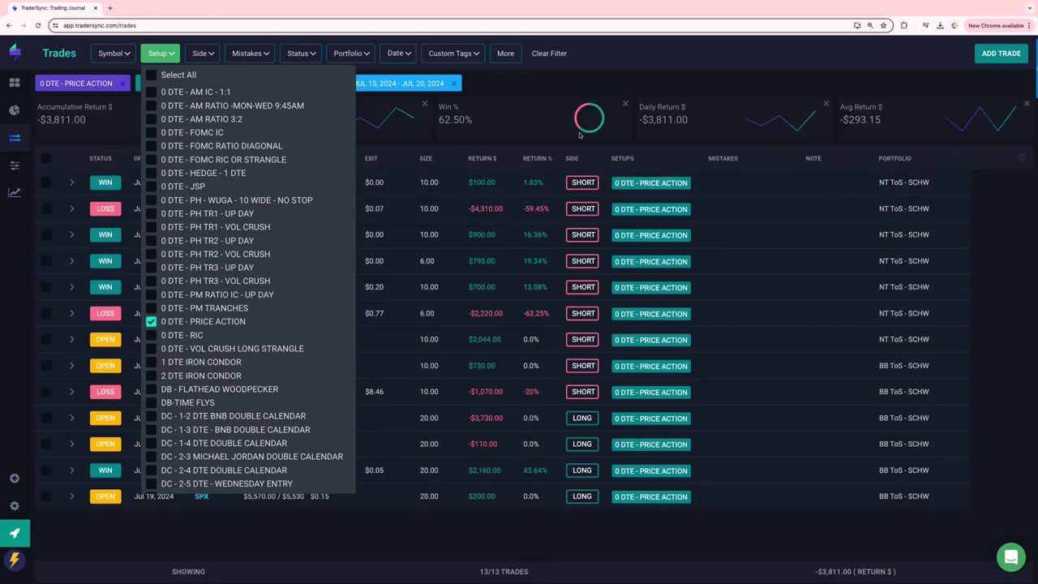
left_click(614, 75)
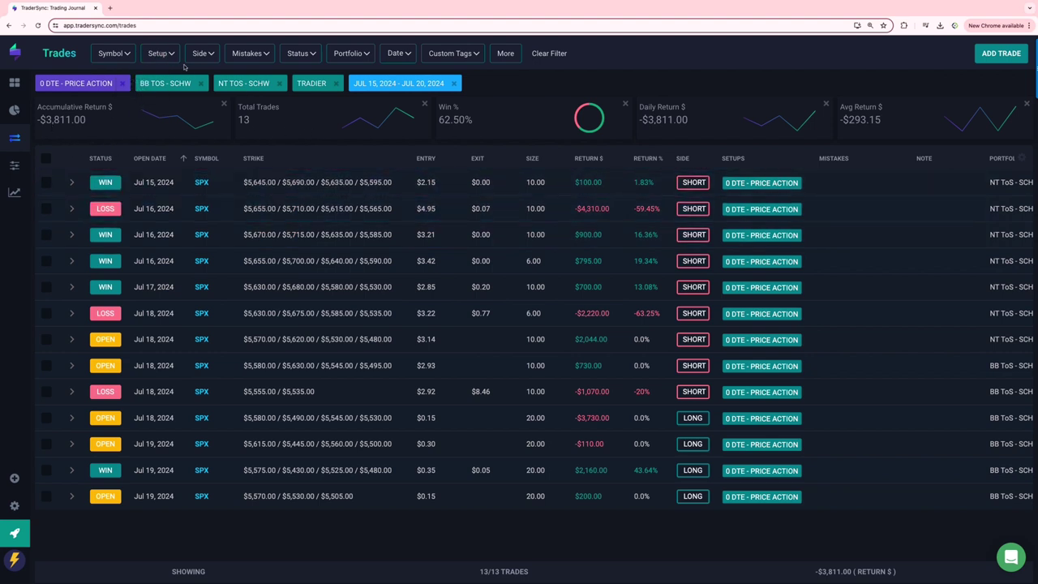
- Replace the 0 DTE - PRICE ACTION filter, checking 0 DTE - RIC and settling on 1 DTE IRON CONDOR and 2 DTE IRON CONDOR
left_click(159, 53)
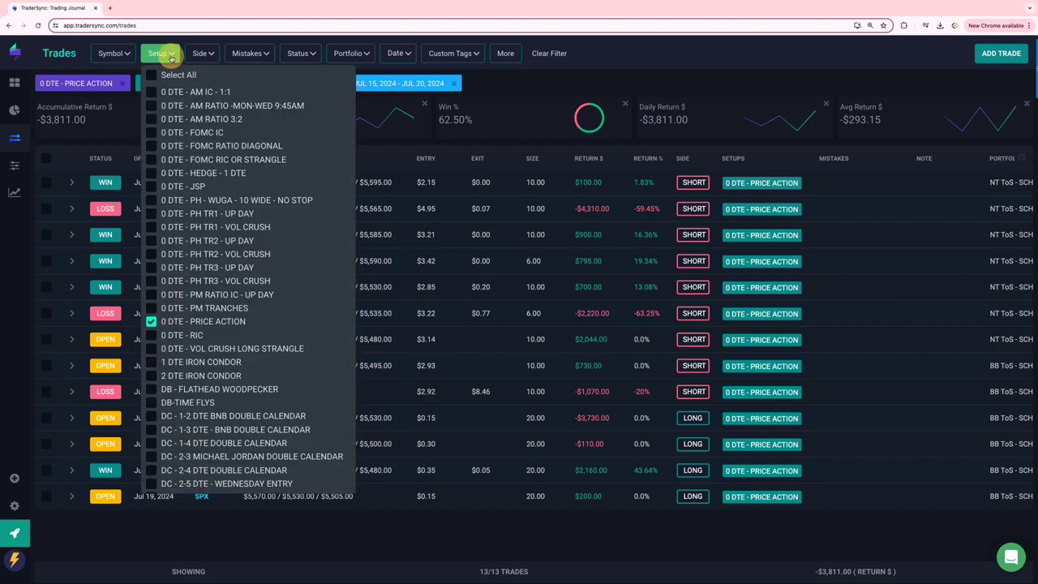
left_click(151, 335)
left_click(151, 322)
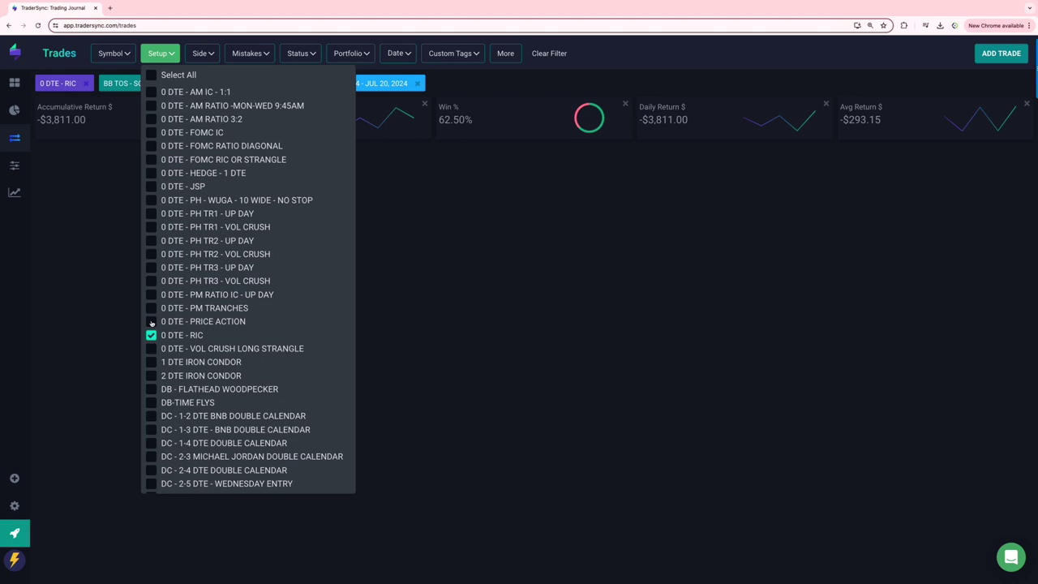
left_click(151, 362)
left_click(151, 335)
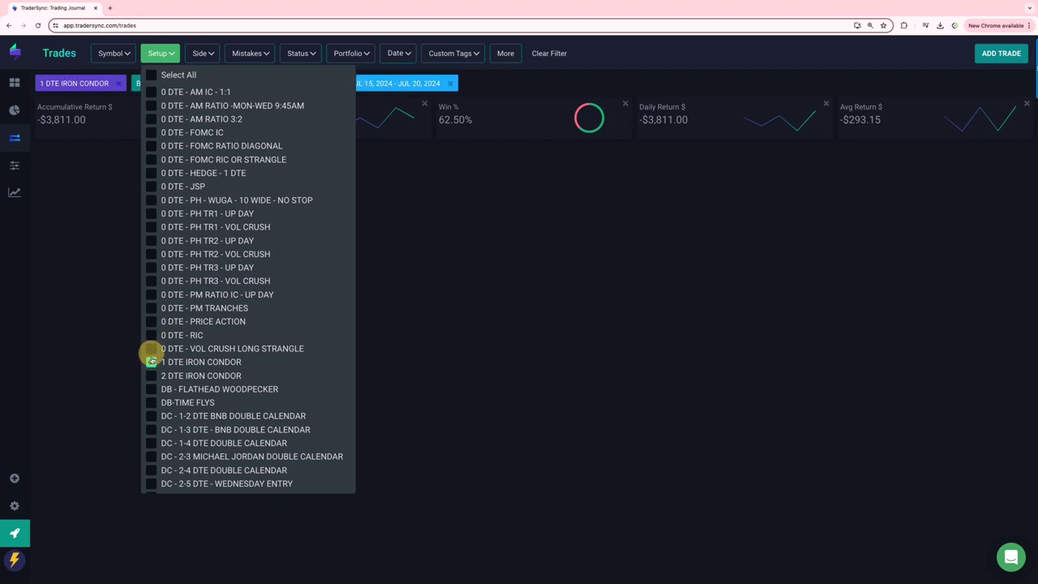
left_click(150, 375)
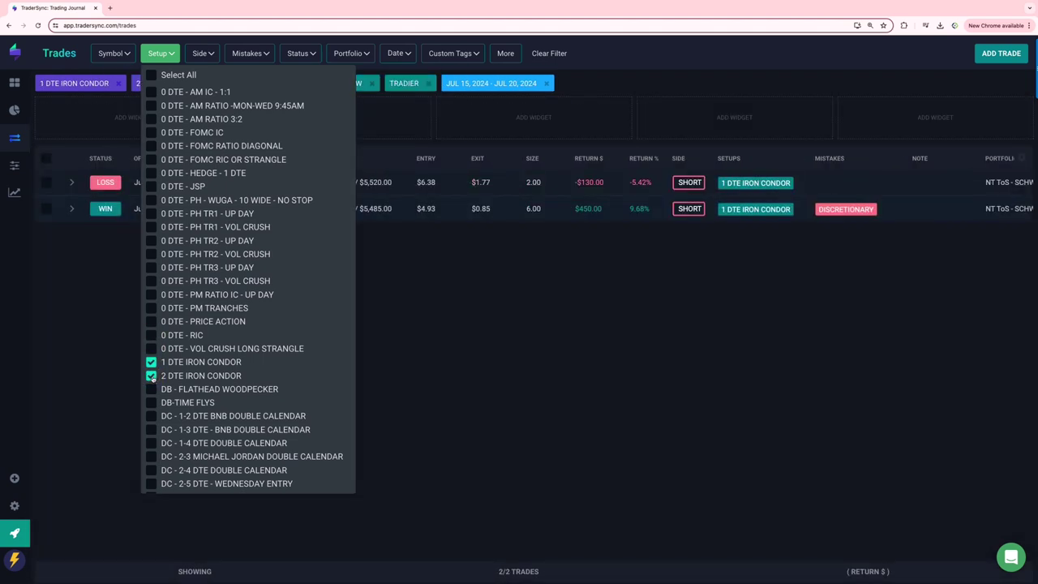
left_click(616, 357)
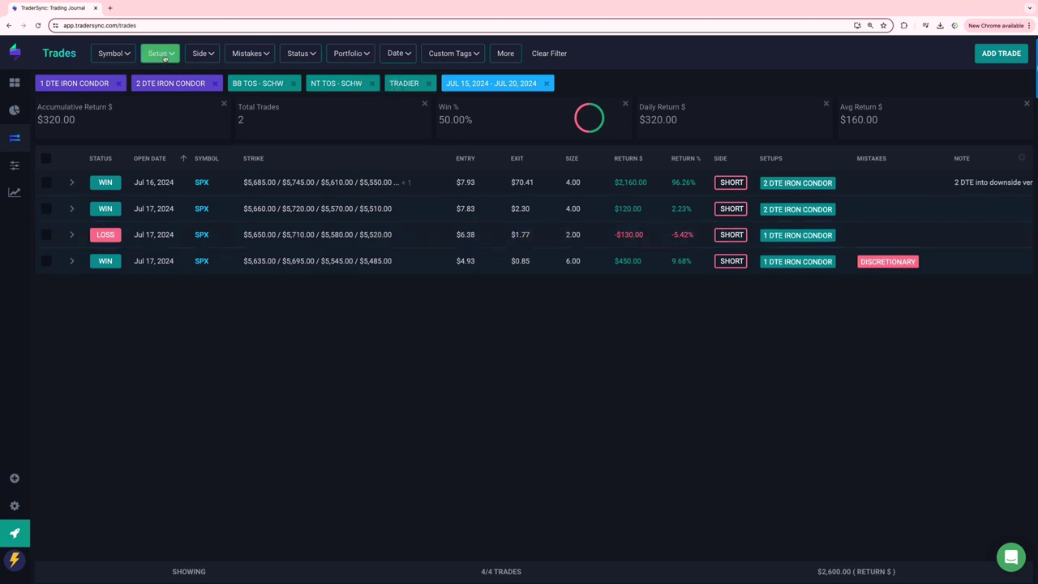
- Filter the trades by the custom tag ALL DYNAMIC CALENDARS only, removing both iron condor setups and the butterflies tag
left_click(162, 53)
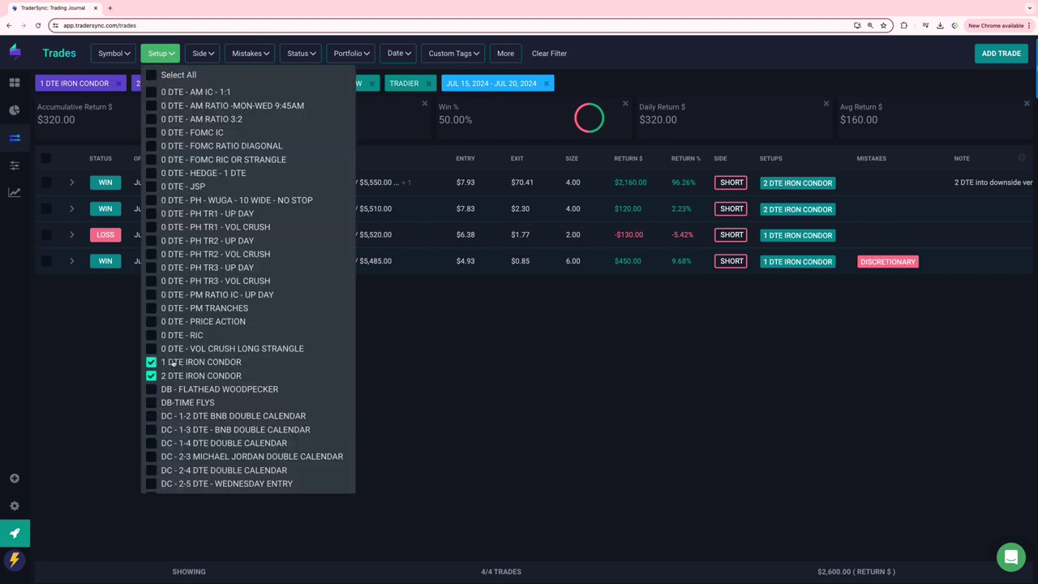
scroll(172, 360, "down", 1)
scroll(172, 360, "down", 1)
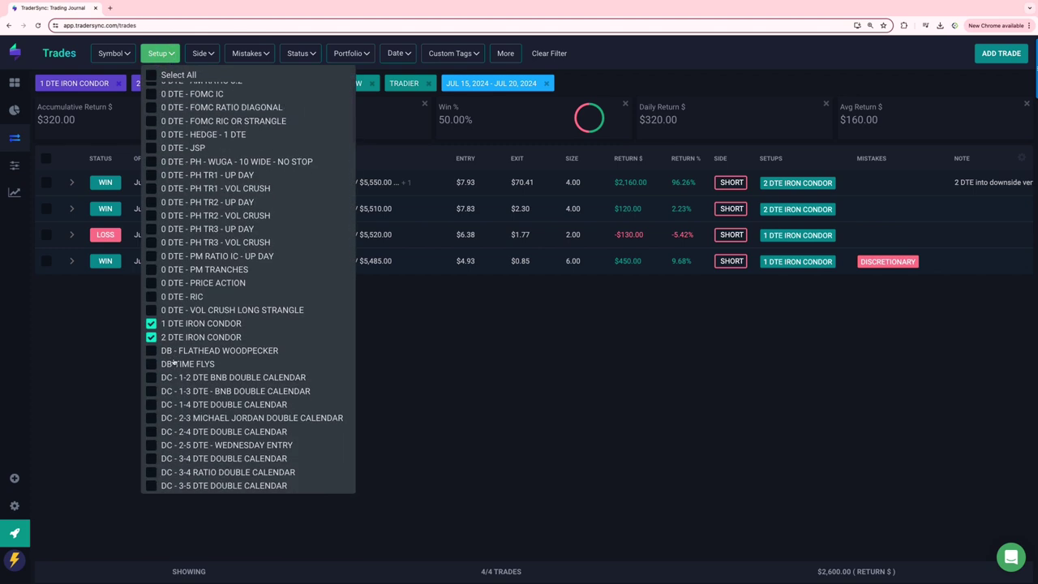
left_click(461, 54)
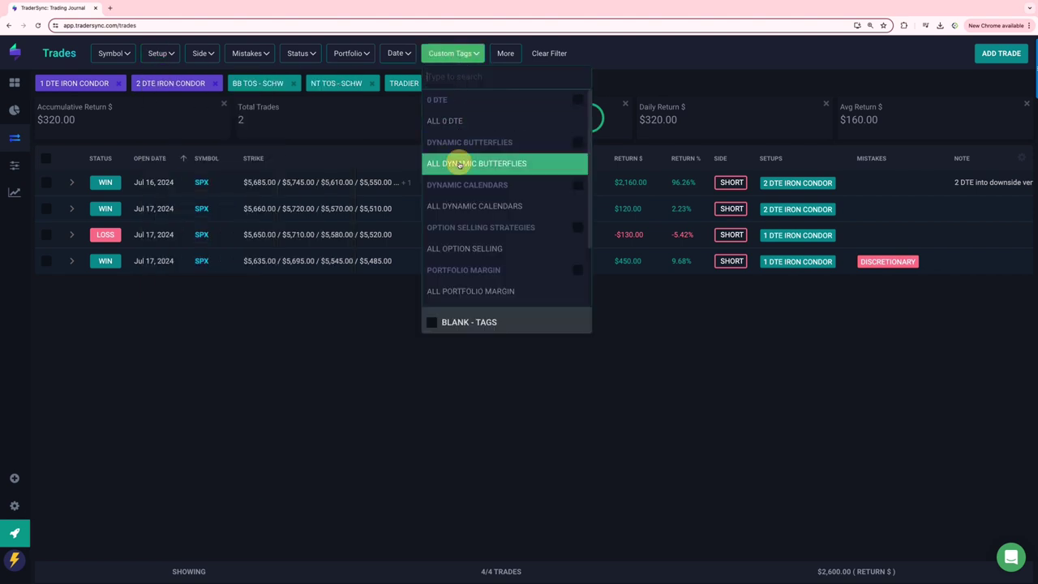
left_click(459, 161)
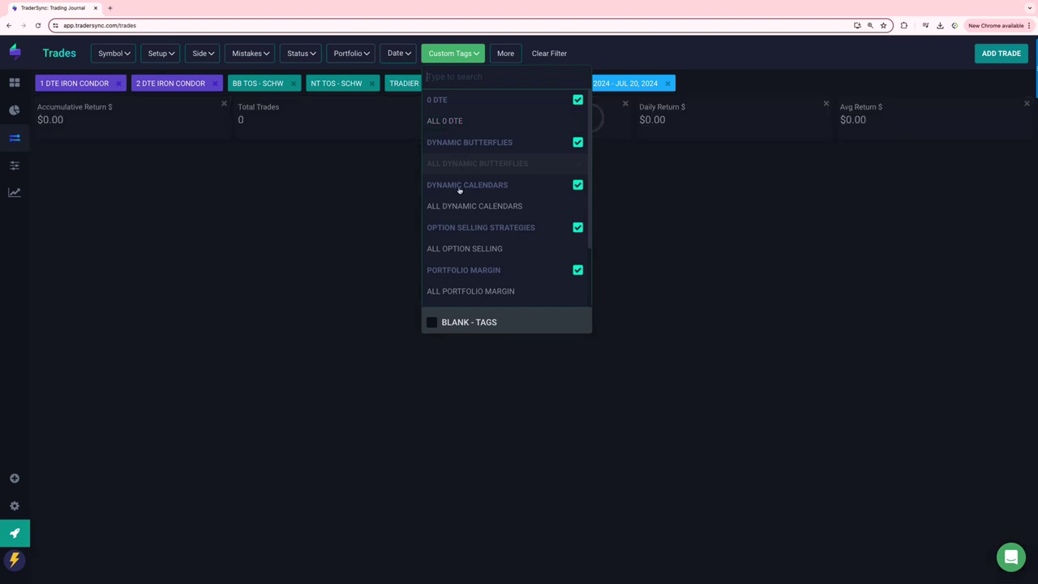
left_click(459, 205)
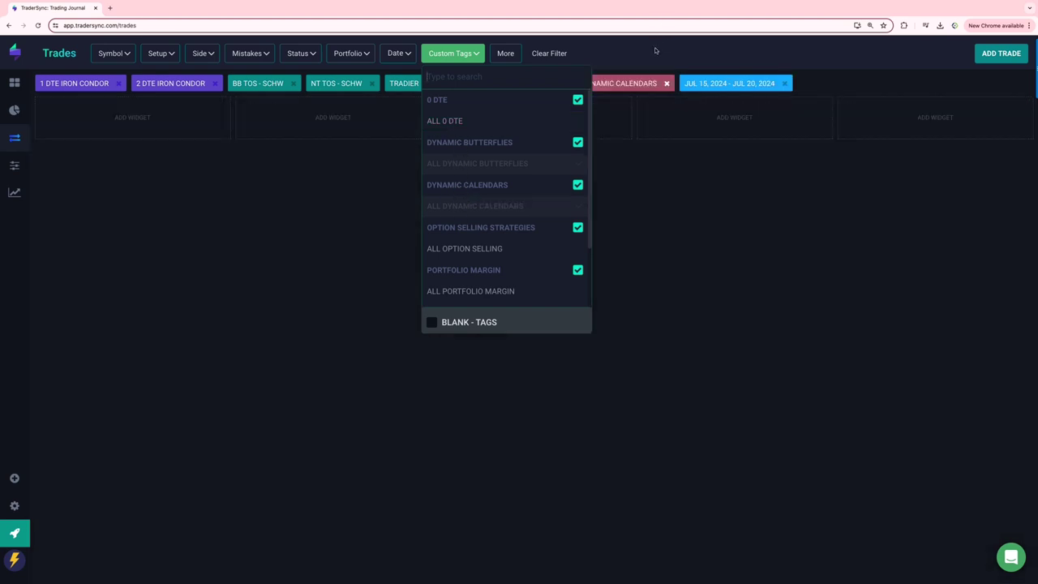
left_click(655, 50)
left_click(551, 84)
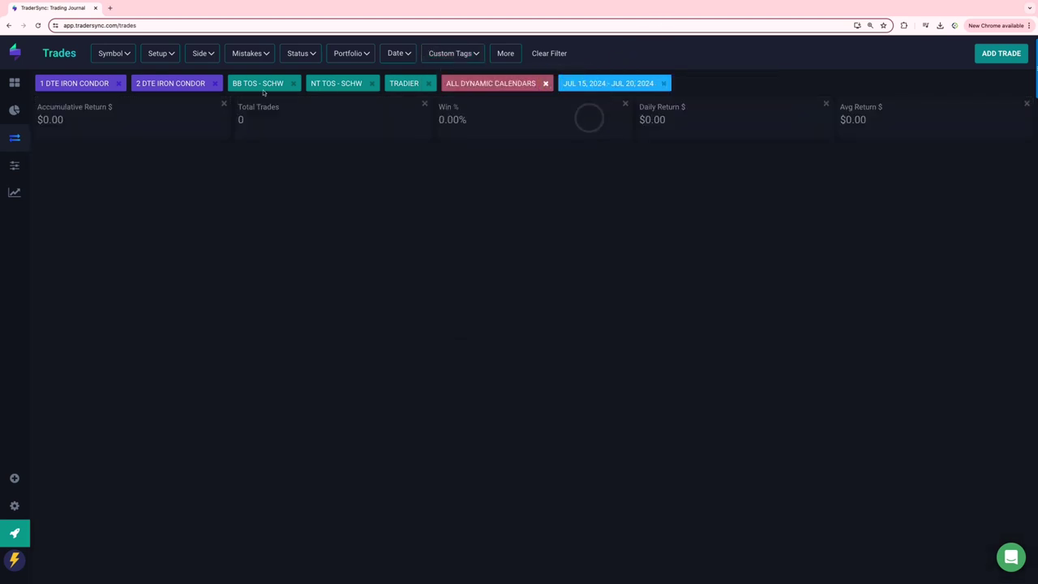
left_click(214, 83)
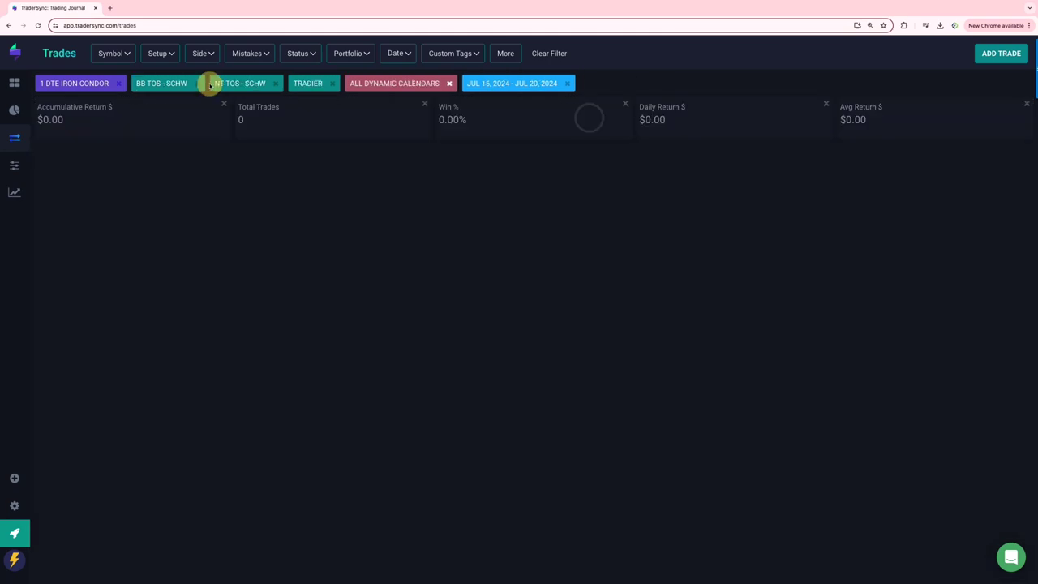
left_click(118, 84)
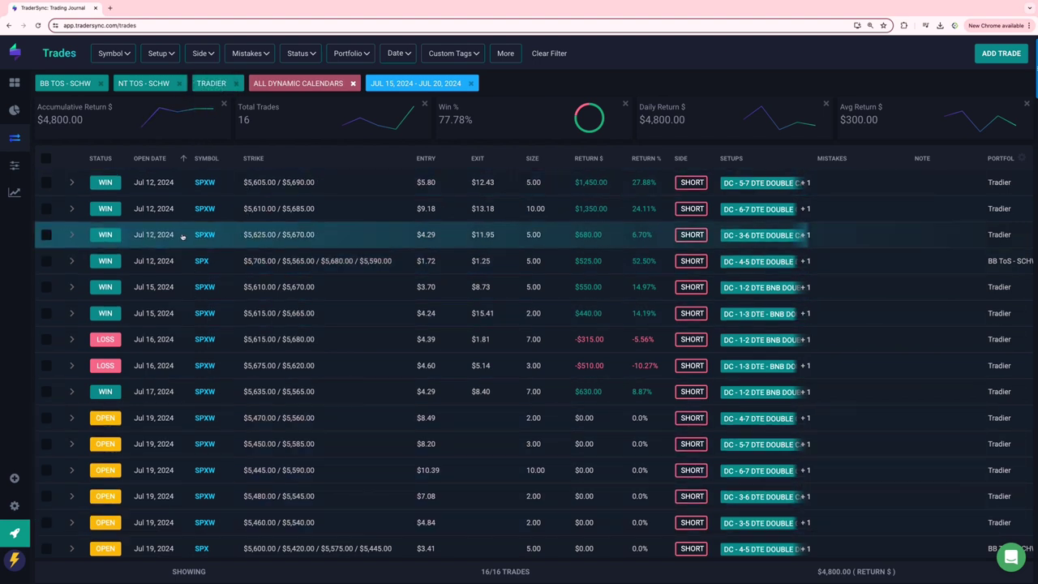
- Replace the ALL DYNAMIC CALENDARS tag filter with the OS setups HEDGE HOG, REVERSE HEDGE HOG, SHORT STRANGLE, VIX HEDGE, VIX PAIR and VOLATILITY CONTRACTION
left_click(153, 57)
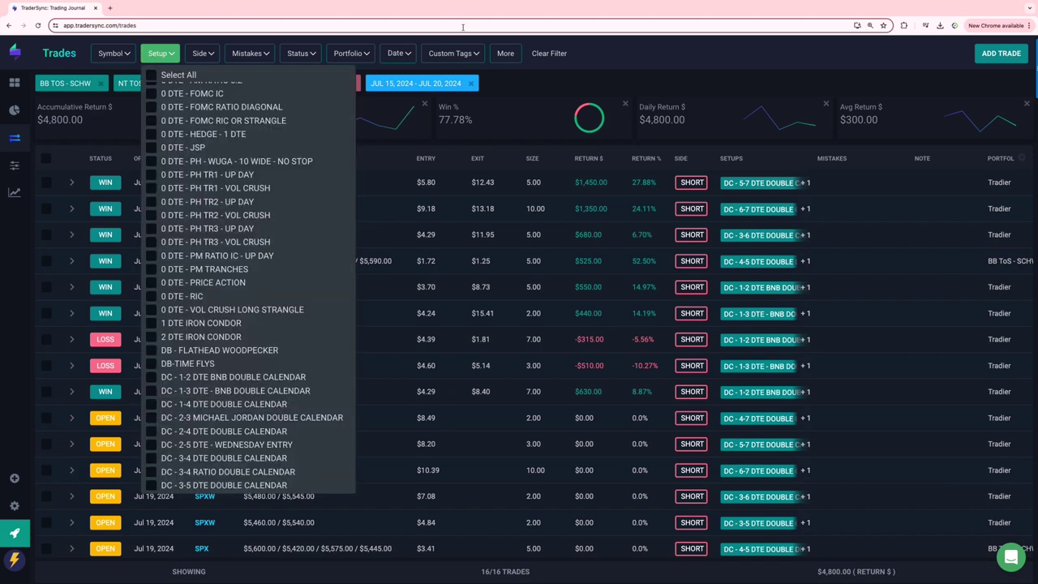
scroll(204, 203, "down", 3)
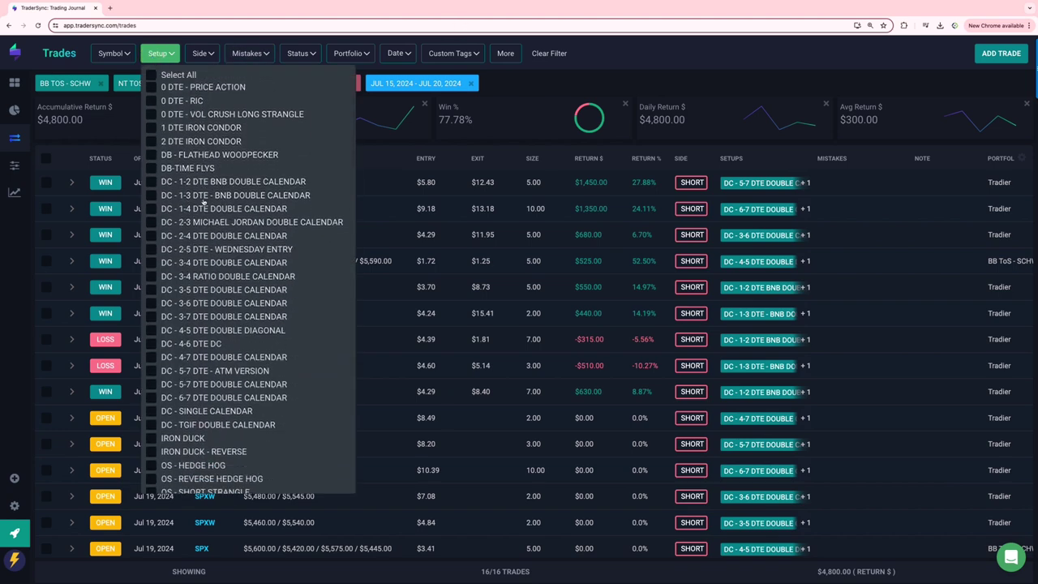
scroll(204, 202, "down", 2)
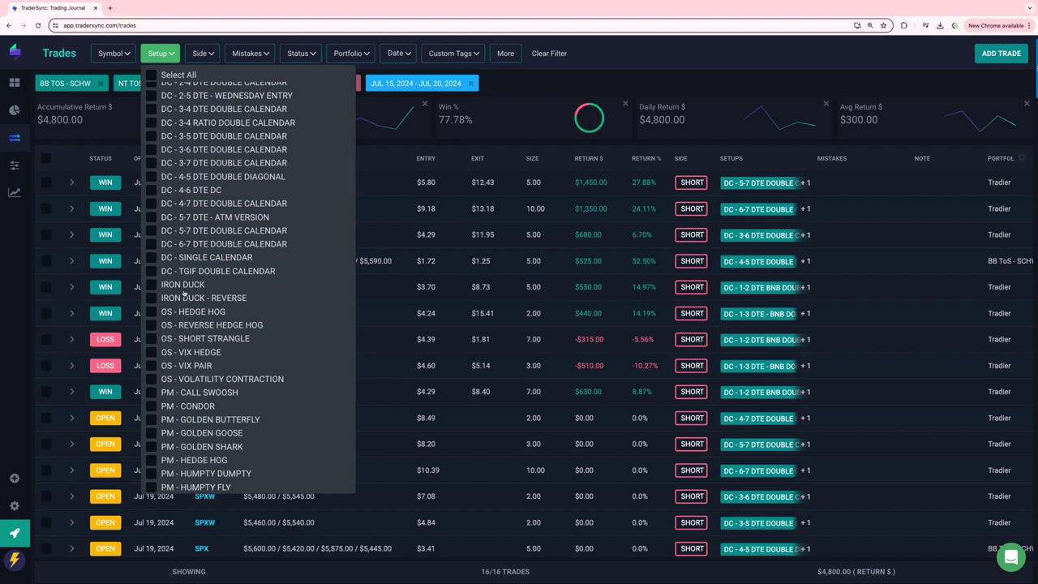
left_click(152, 317)
left_click(152, 330)
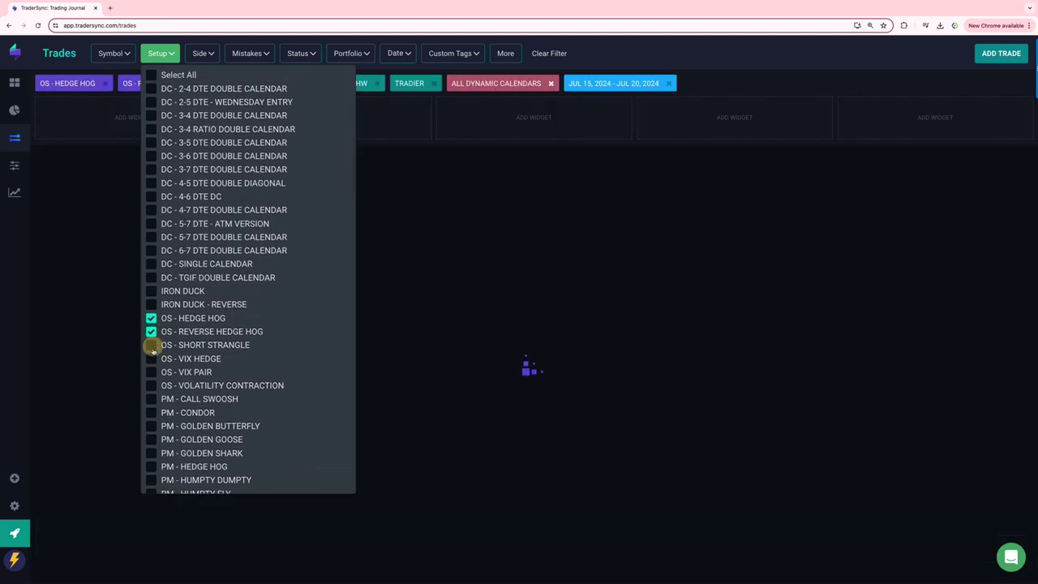
left_click(152, 346)
left_click(152, 358)
left_click(152, 372)
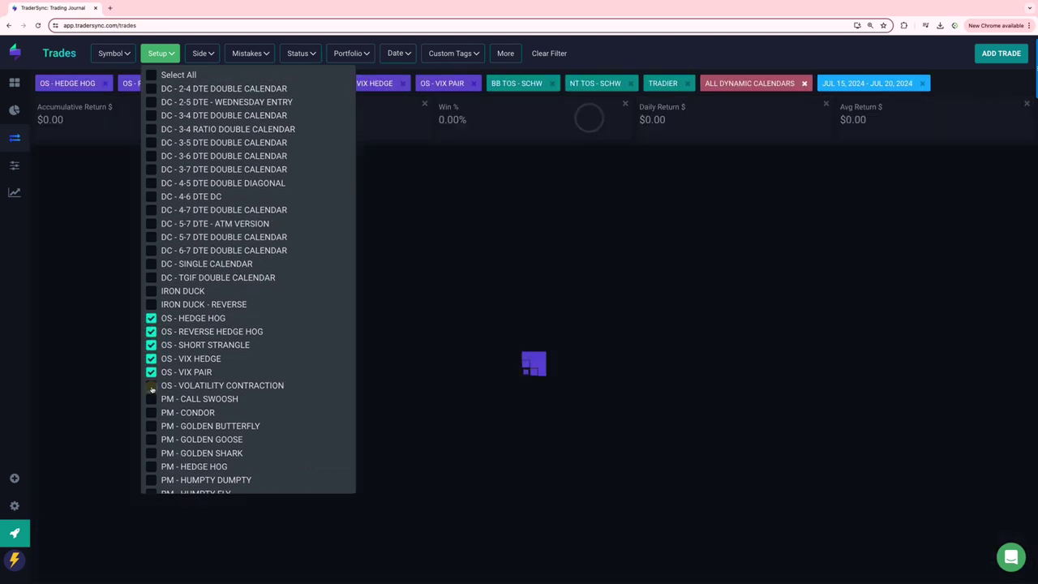
left_click(152, 386)
left_click(628, 48)
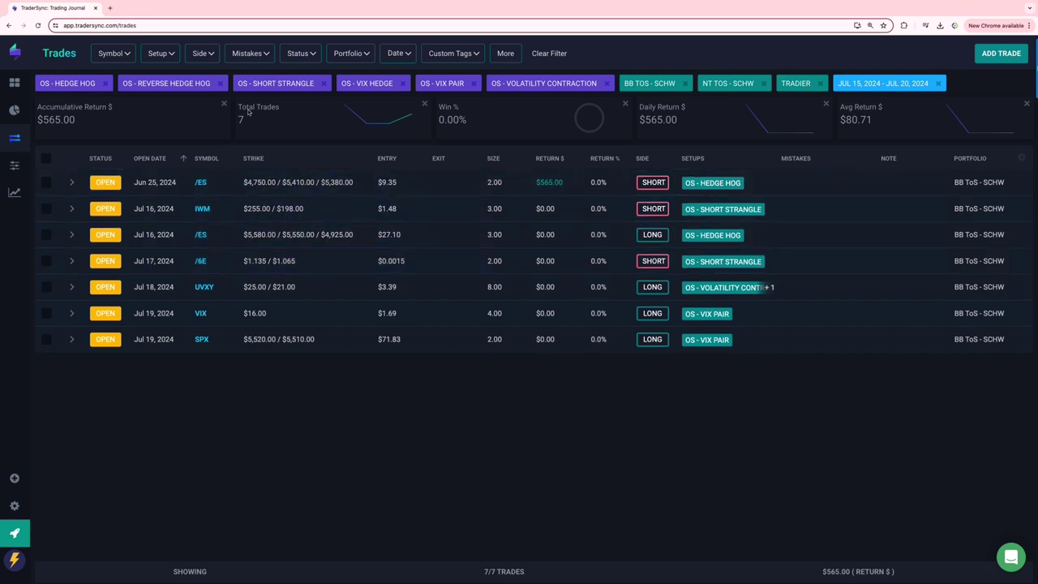
- Remove all six OS setups, from HEDGE HOG through VOLATILITY CONTRACTION, from the trades' setup filter
left_click(172, 57)
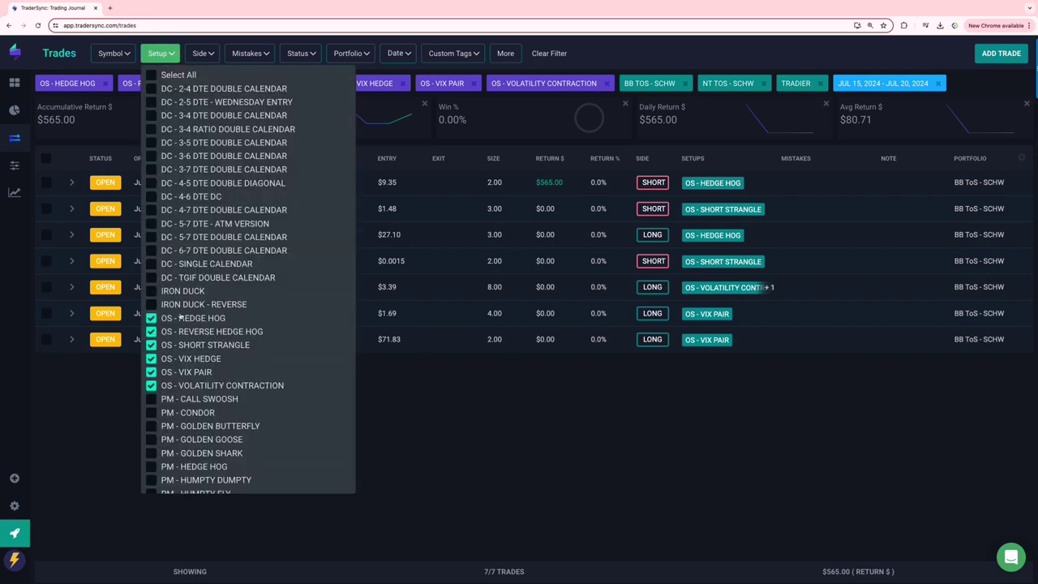
scroll(181, 316, "down", 1)
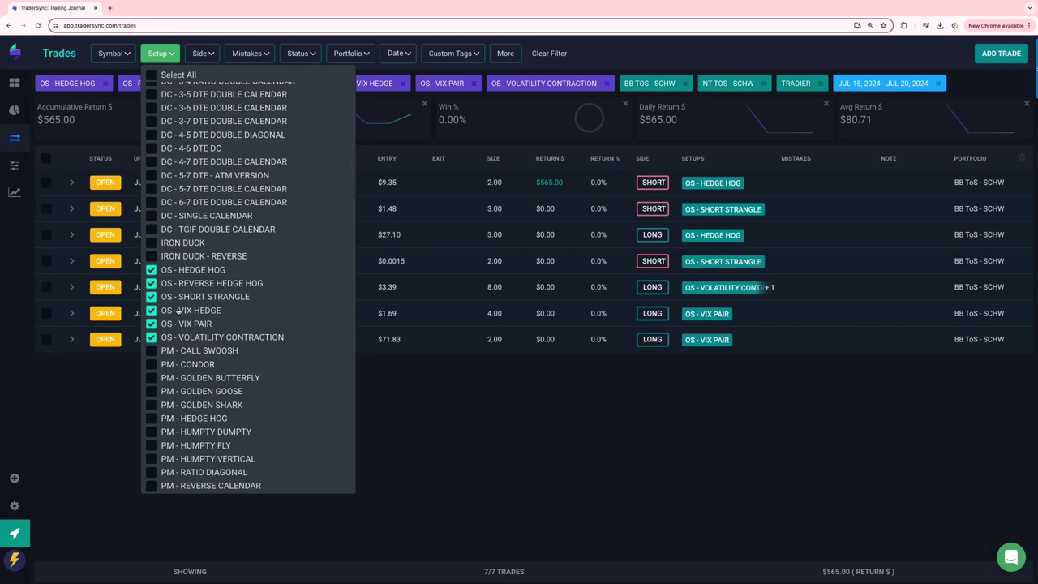
left_click(151, 273)
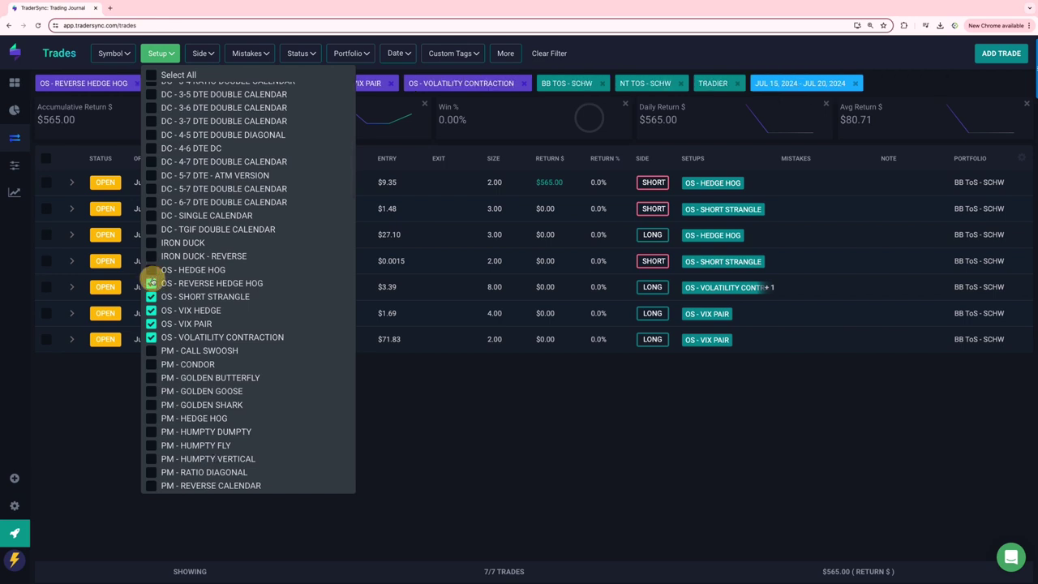
left_click(151, 283)
left_click(151, 297)
left_click(151, 311)
left_click(151, 324)
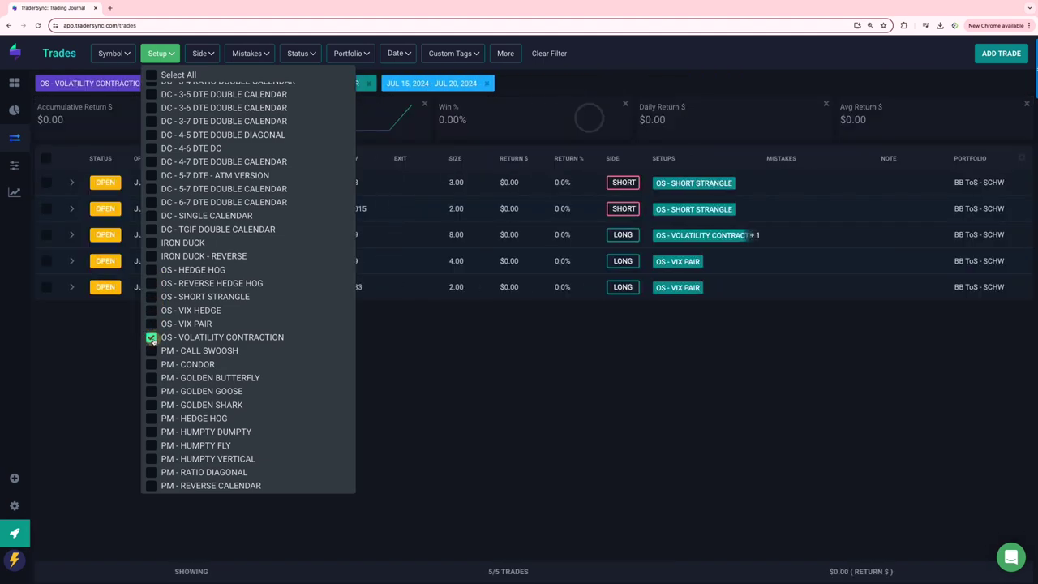
left_click(152, 337)
- Filter the trades by all ten TRANSFORMER setups, from BEARISH VRR through VERTICAL TO FREE FLY
scroll(153, 334, "down", 5)
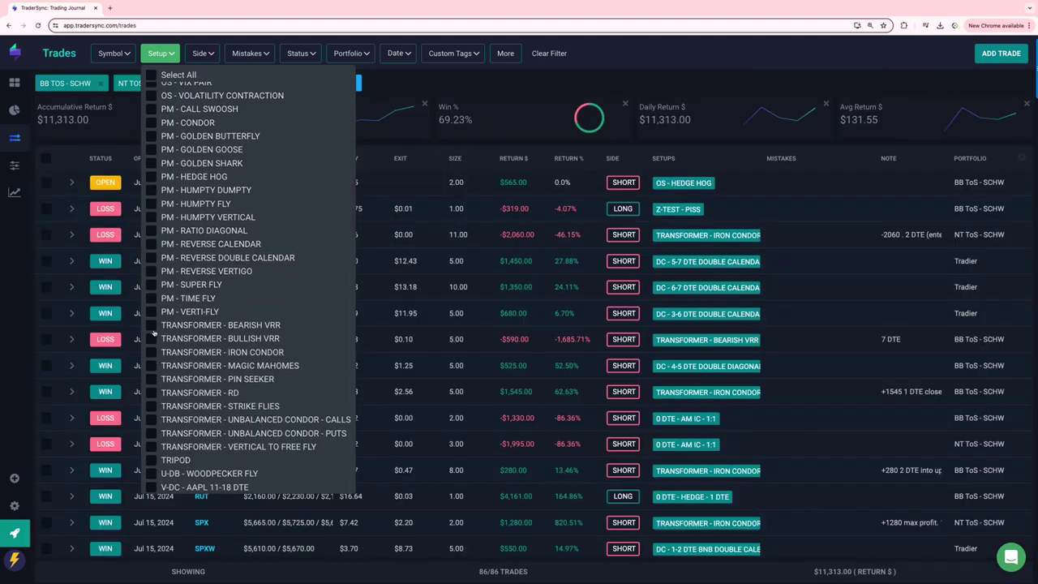
left_click(150, 325)
left_click(151, 339)
left_click(150, 352)
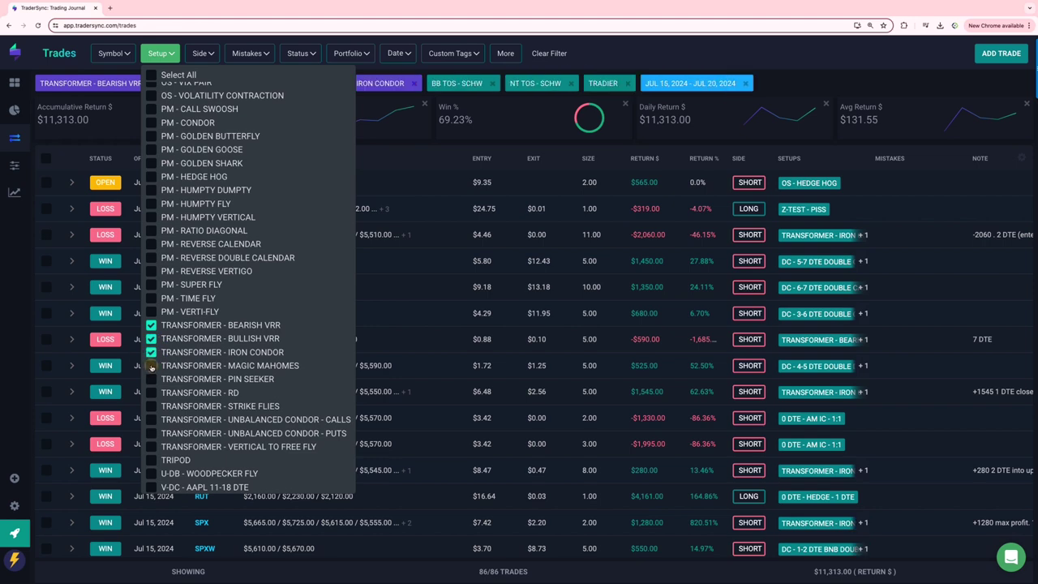
left_click(151, 366)
left_click(151, 378)
left_click(151, 392)
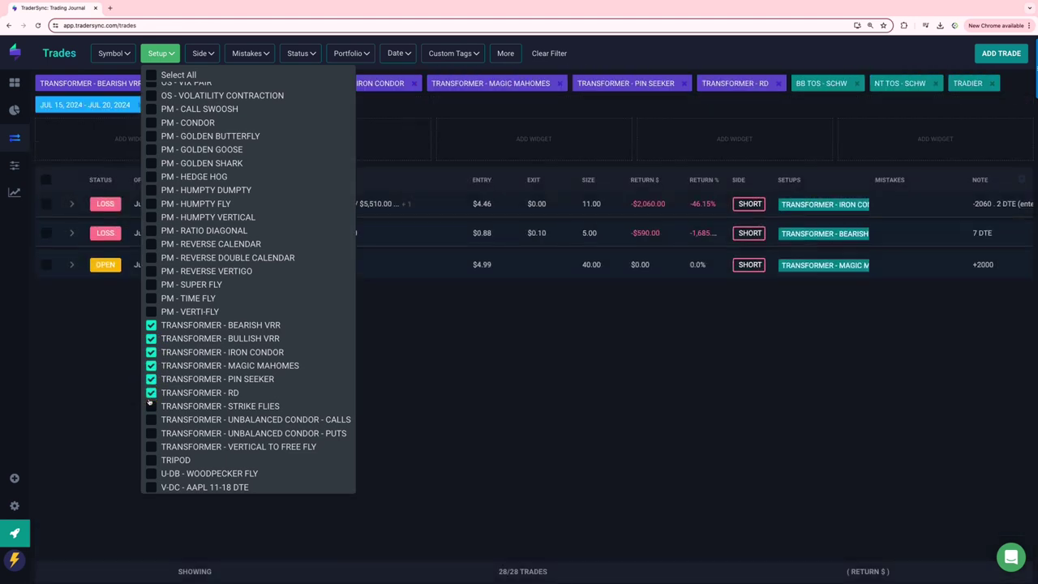
left_click(151, 406)
left_click(151, 419)
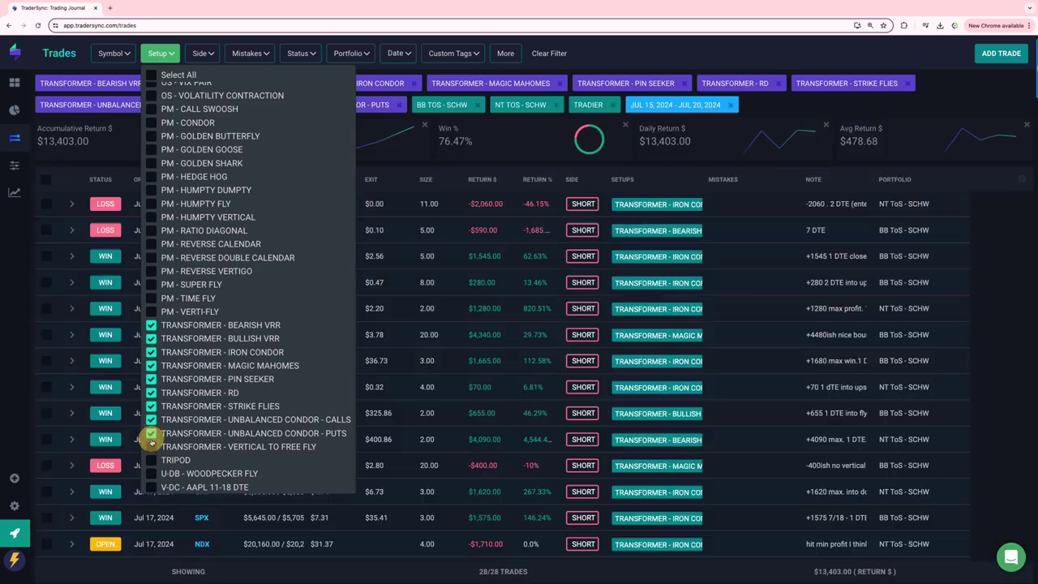
left_click(151, 433)
left_click(151, 447)
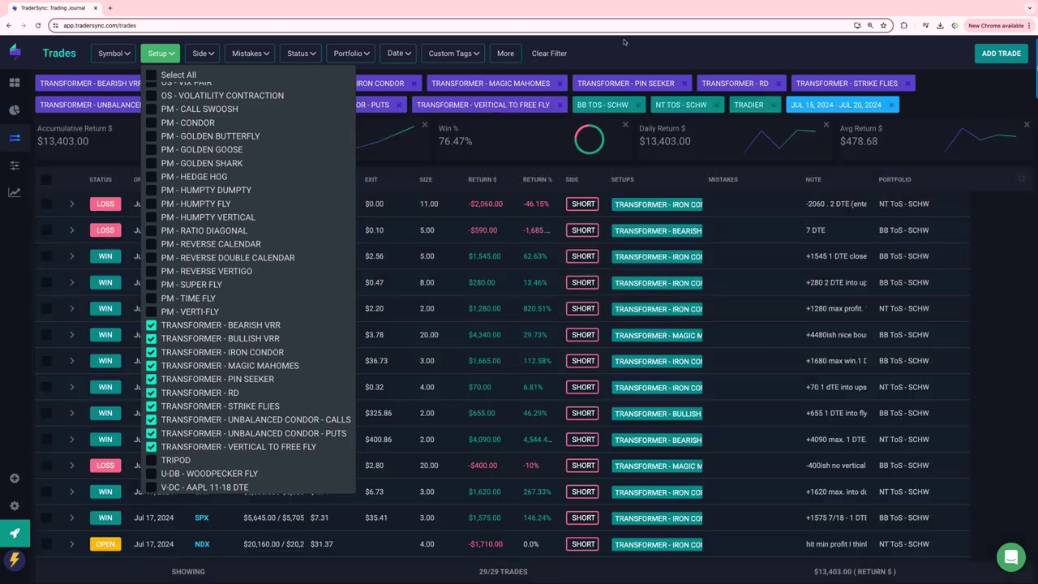
left_click(618, 45)
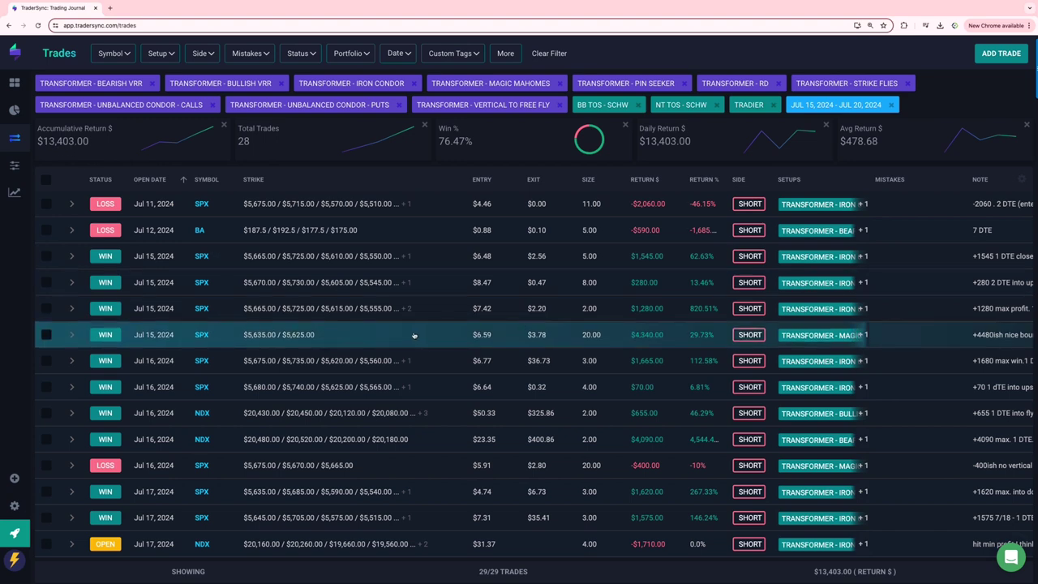
- Look through the filtered TRANSFORMER trades from the earliest to the latest open date, including their returns and notes
scroll(417, 333, "right", 2)
scroll(436, 341, "down", 2)
scroll(434, 339, "left", 2)
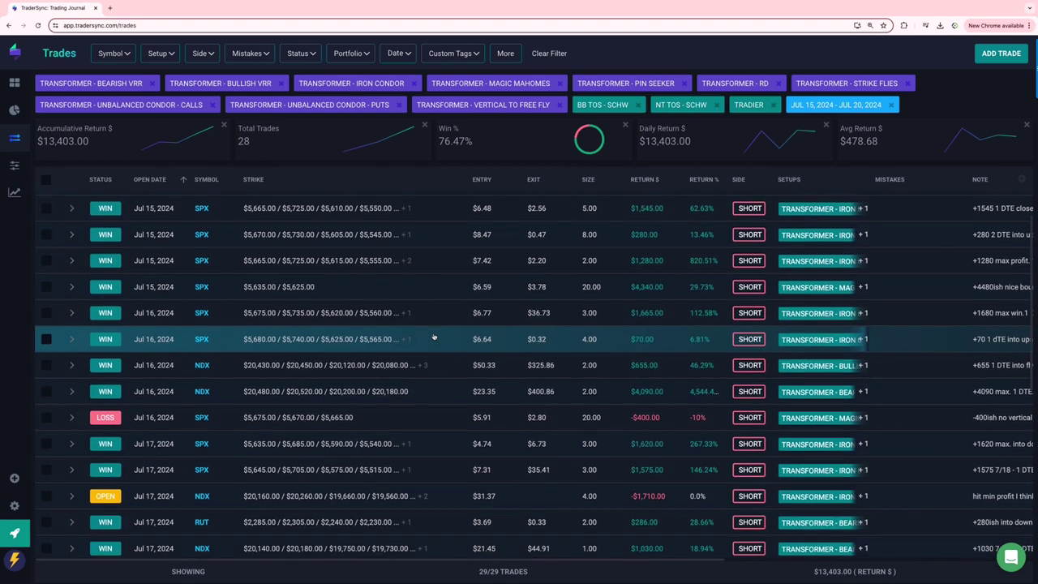
scroll(405, 340, "down", 5)
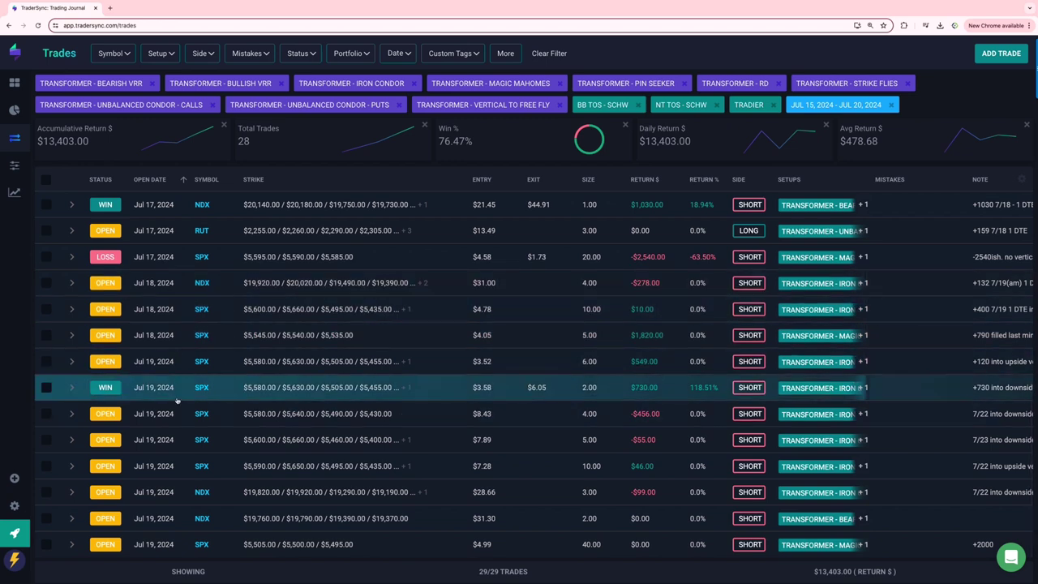
scroll(336, 304, "right", 1)
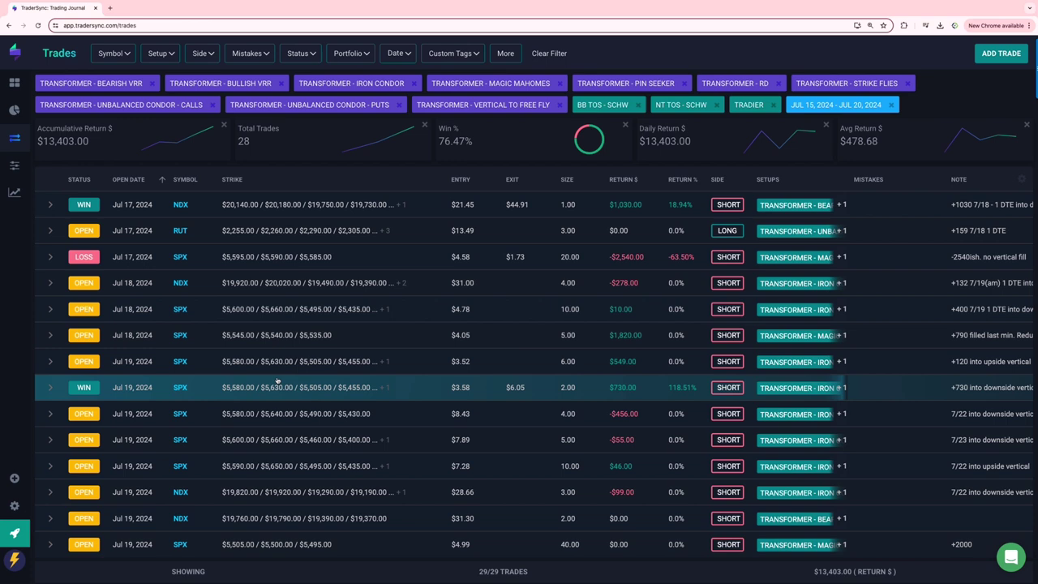
scroll(240, 395, "up", 5)
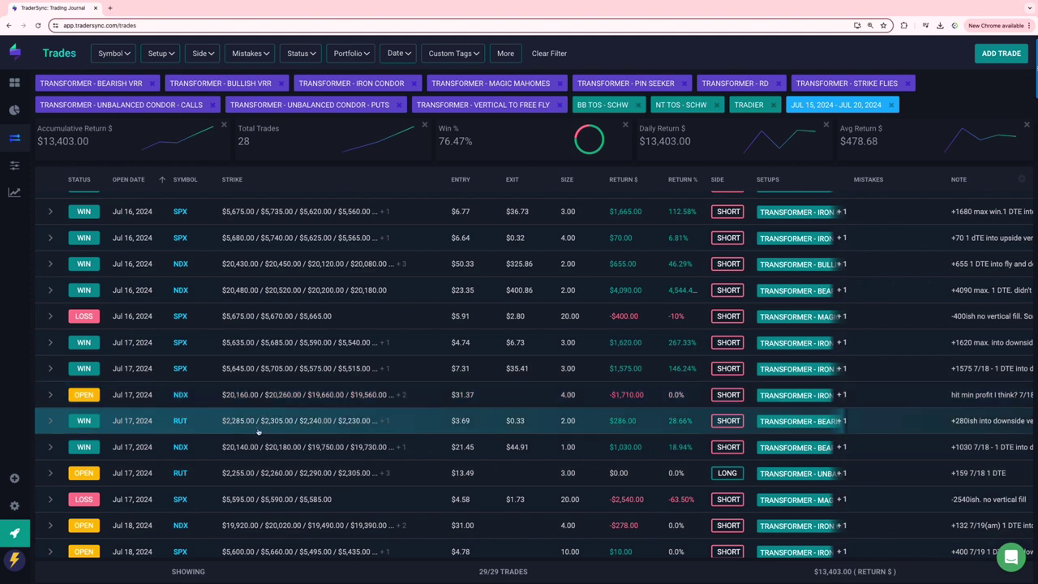
scroll(263, 418, "up", 3)
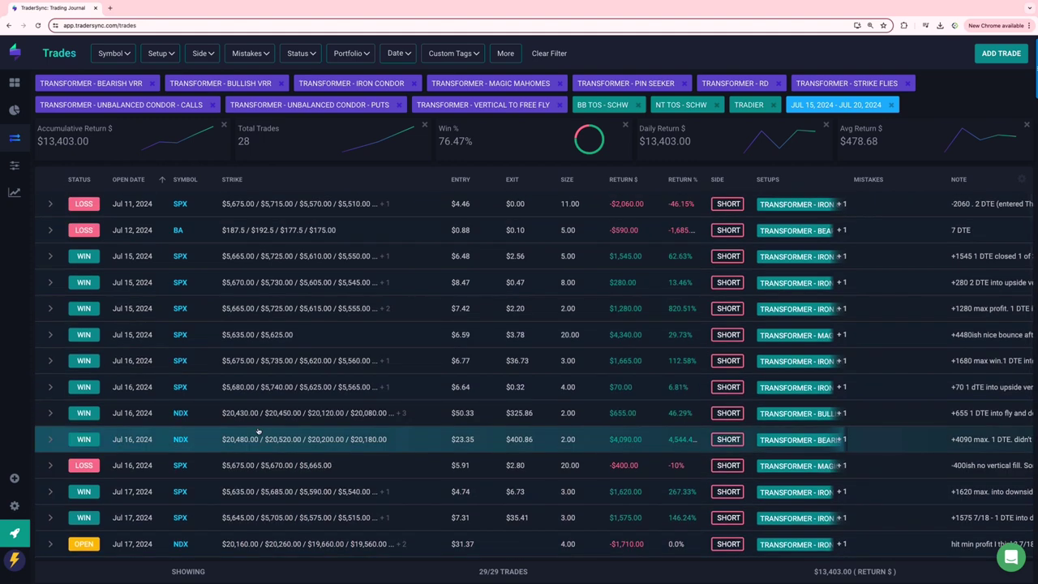